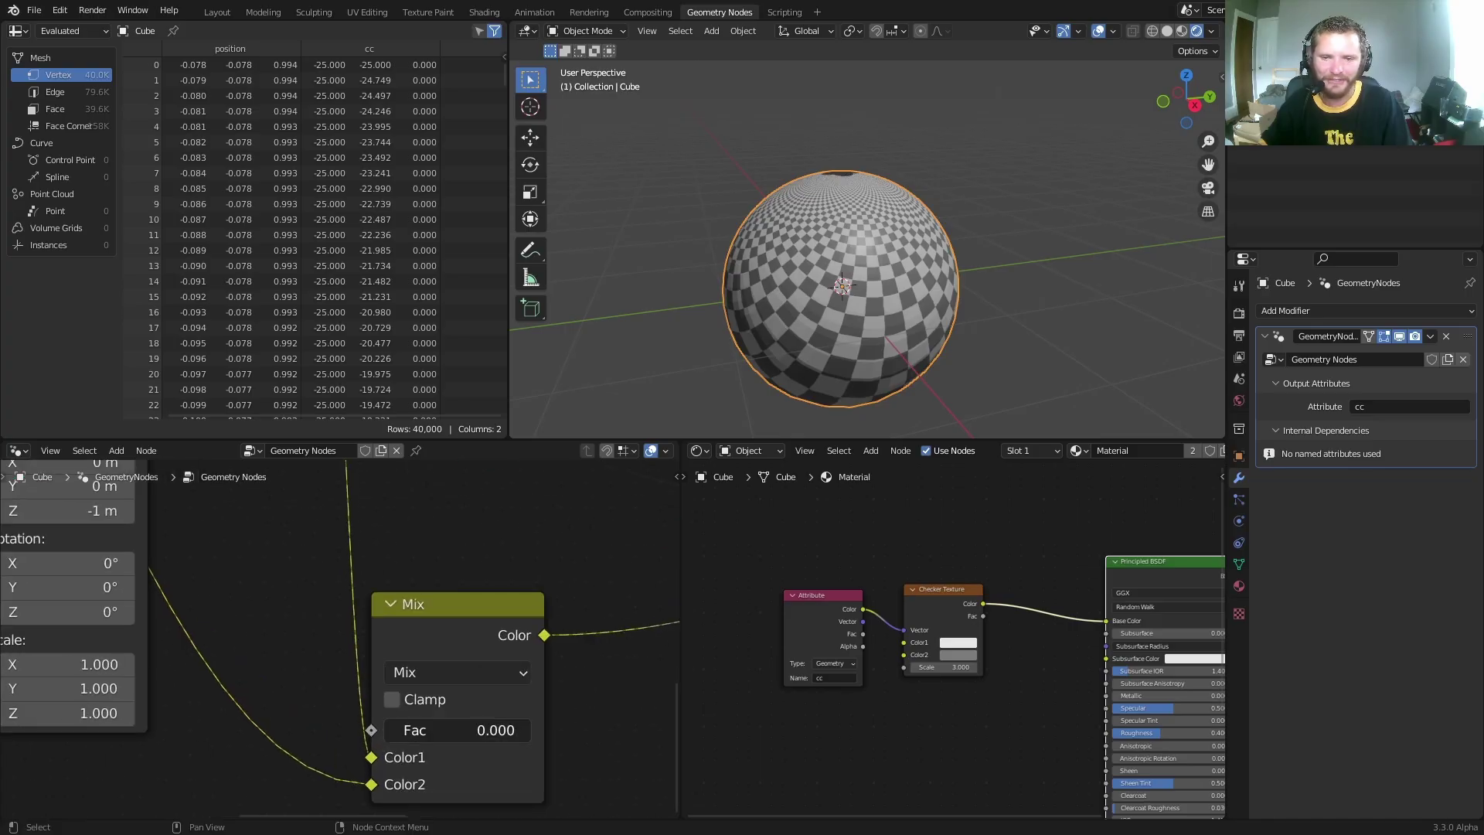
- Slide the Mix factor to preview the grid wrapping onto the sphere, orbiting to inspect it
{"action": "left_click_drag", "start_coordinate": [417, 730], "coordinate": [470, 730]}
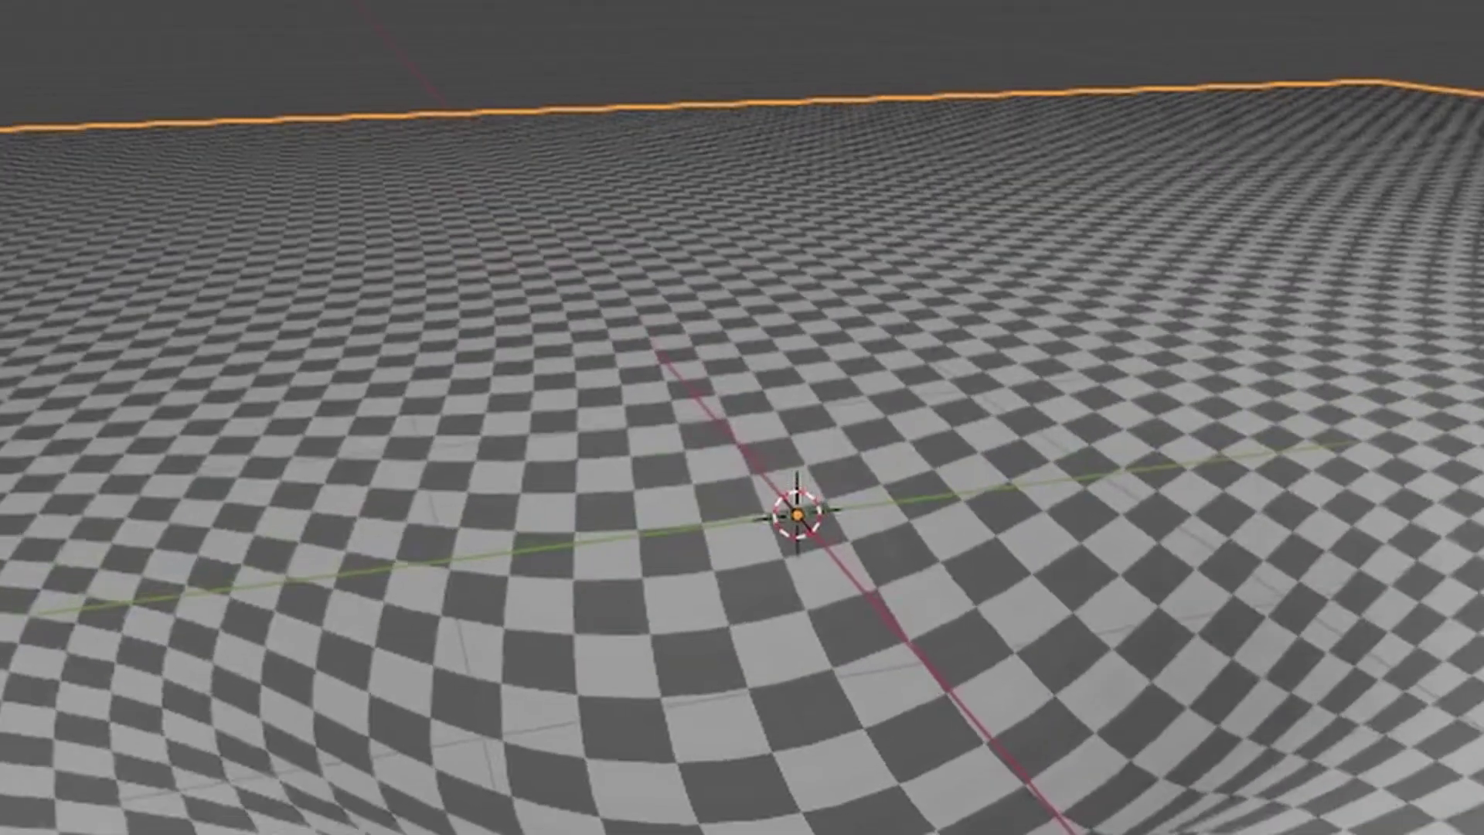
{"action": "scroll", "coordinate": [797, 514], "scroll_direction": "down", "scroll_amount": 10}
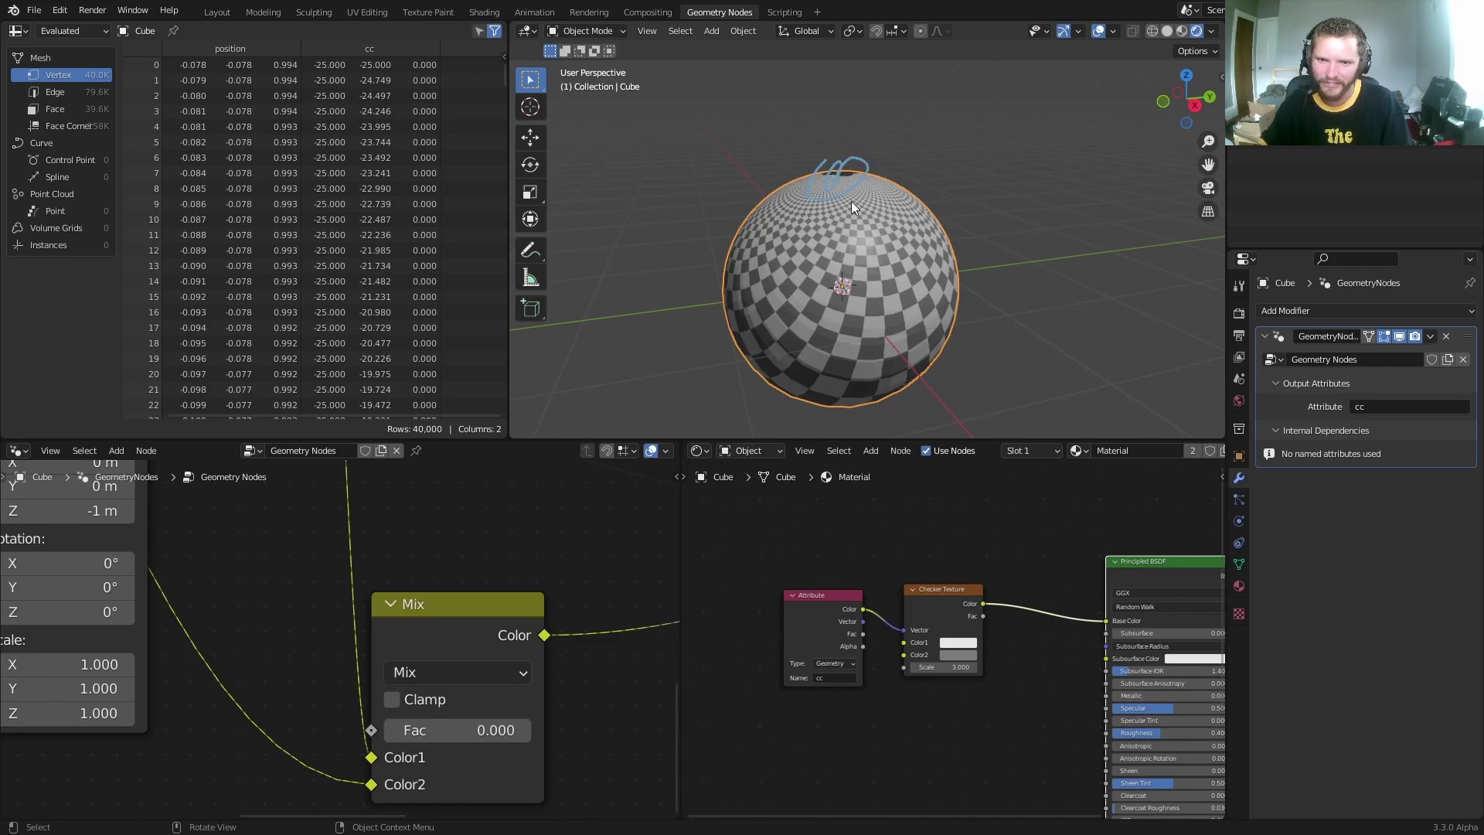
{"action": "scroll", "coordinate": [832, 144], "scroll_direction": "up", "scroll_amount": 6}
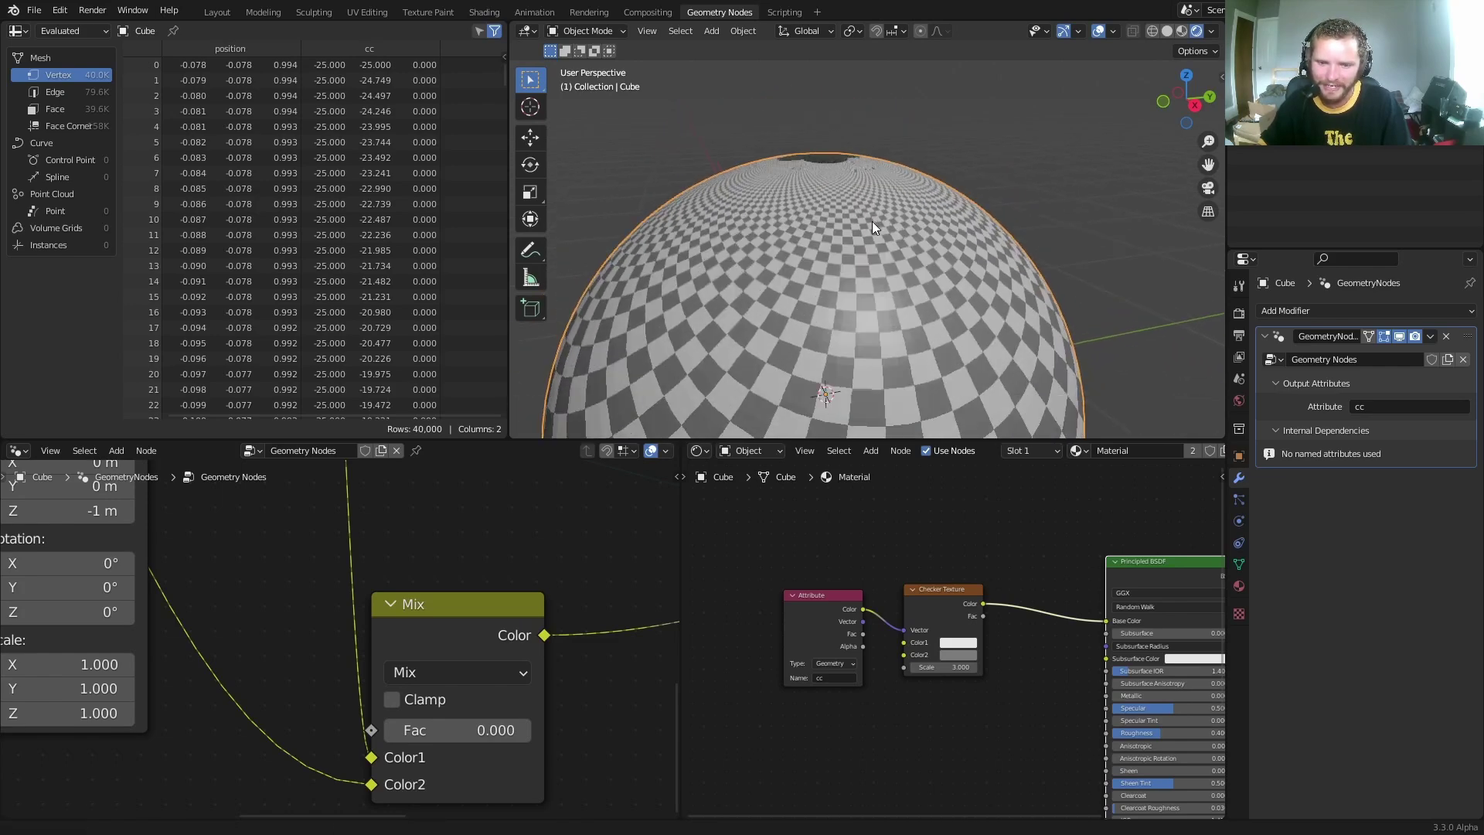
{"action": "scroll", "coordinate": [864, 188], "scroll_direction": "up", "scroll_amount": 4}
{"action": "middle_click_drag", "start_coordinate": [850, 175], "coordinate": [875, 263]}
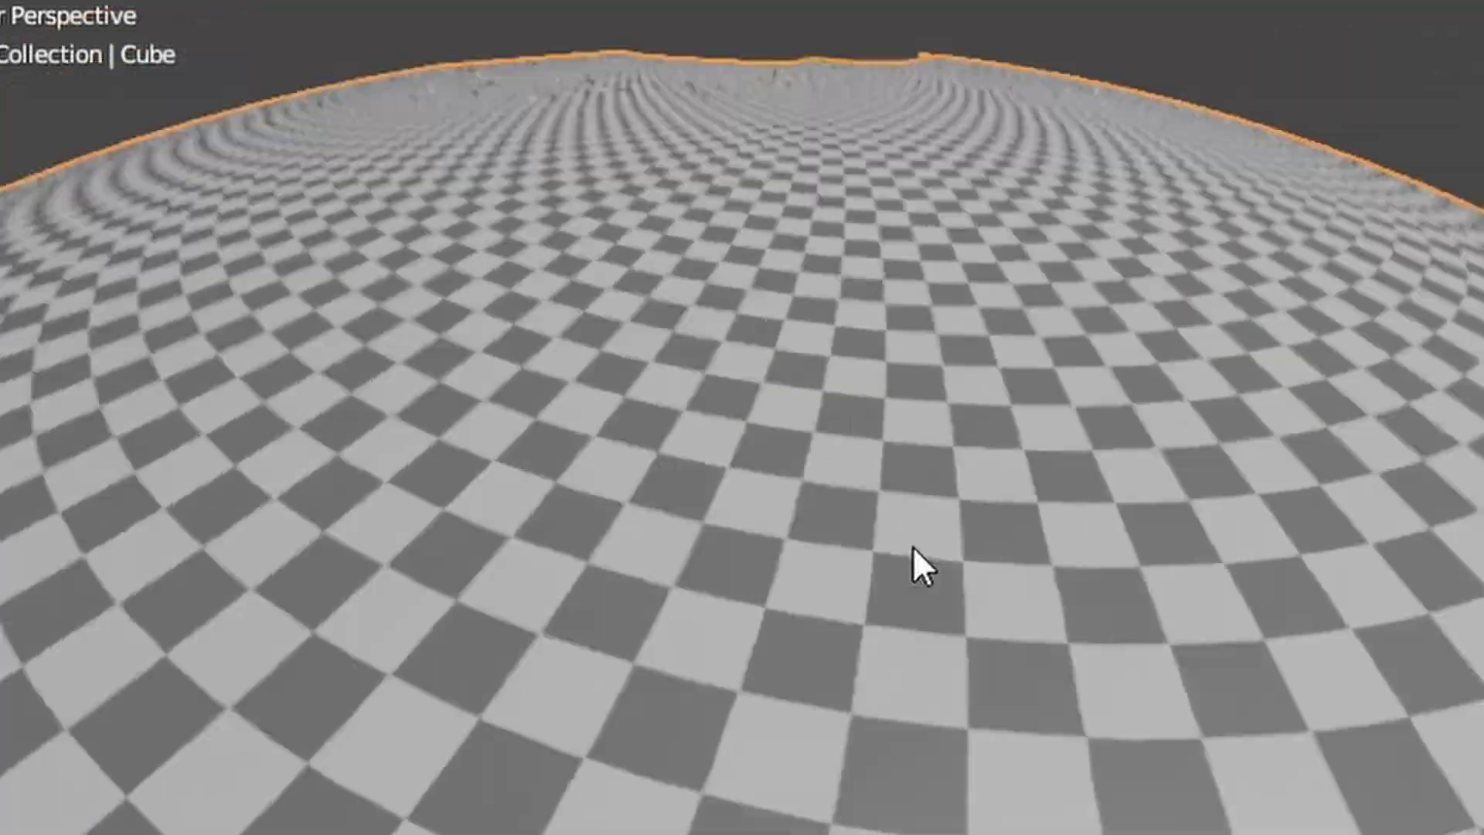
{"action": "middle_click_drag", "start_coordinate": [912, 546], "coordinate": [1110, 295]}
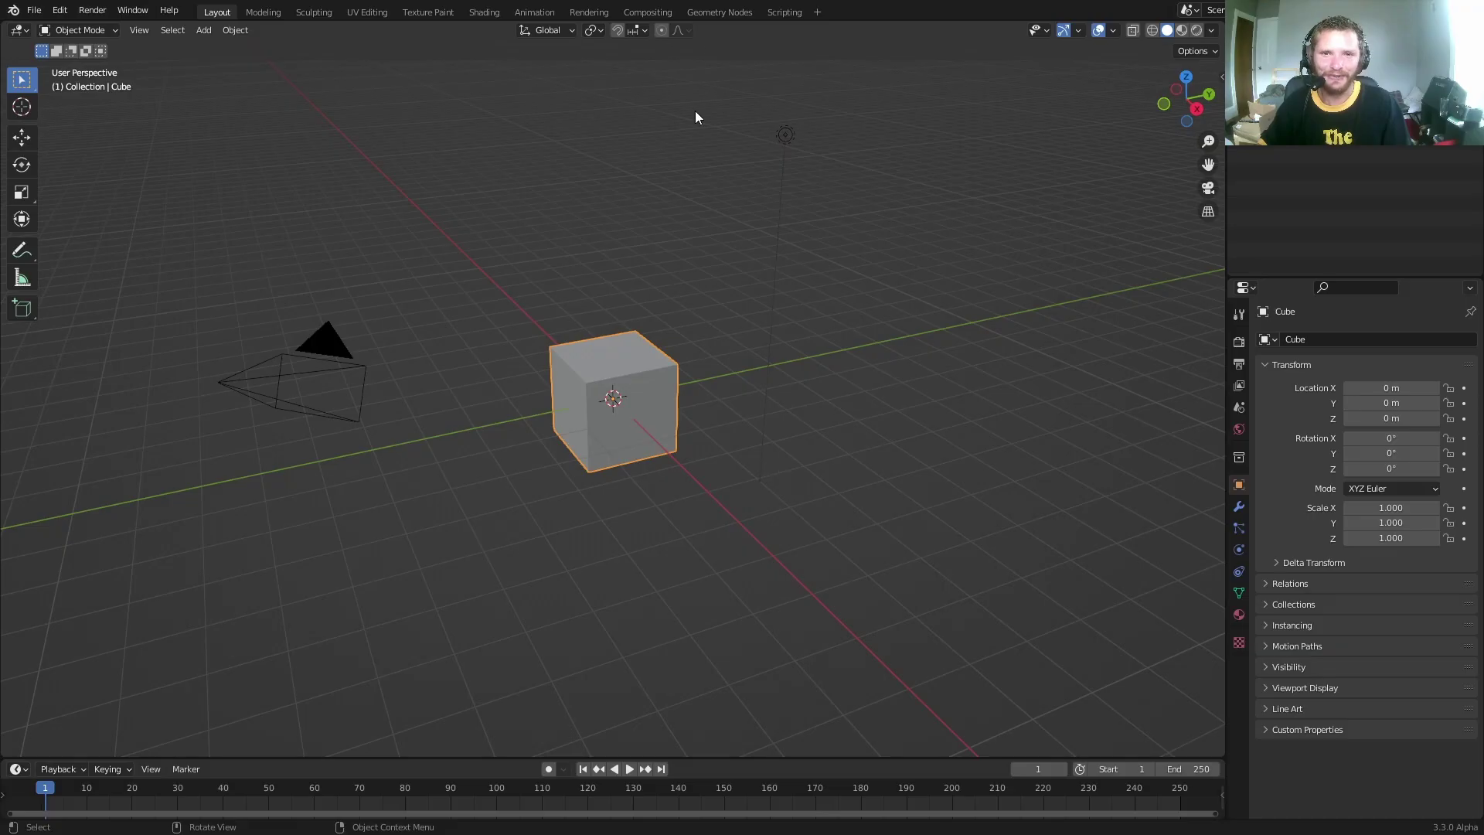
- Create a geometry node tree on the cube, replacing Group Input with a Grid node wired to the output
{"action": "left_click", "coordinate": [716, 12]}
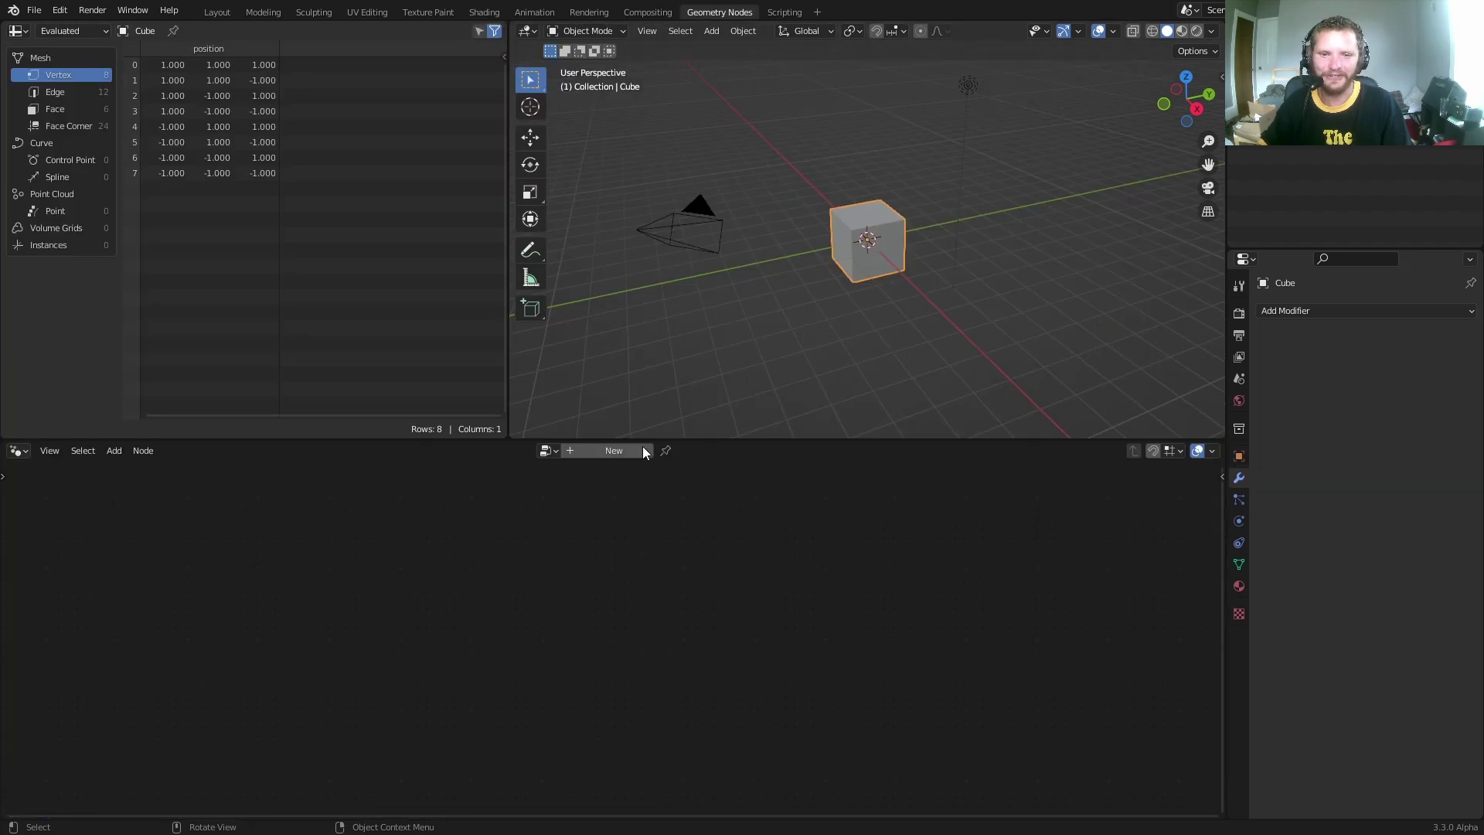
{"action": "left_click", "coordinate": [619, 453]}
{"action": "left_click_drag", "start_coordinate": [575, 710], "coordinate": [387, 639]}
{"action": "key", "text": "x"}
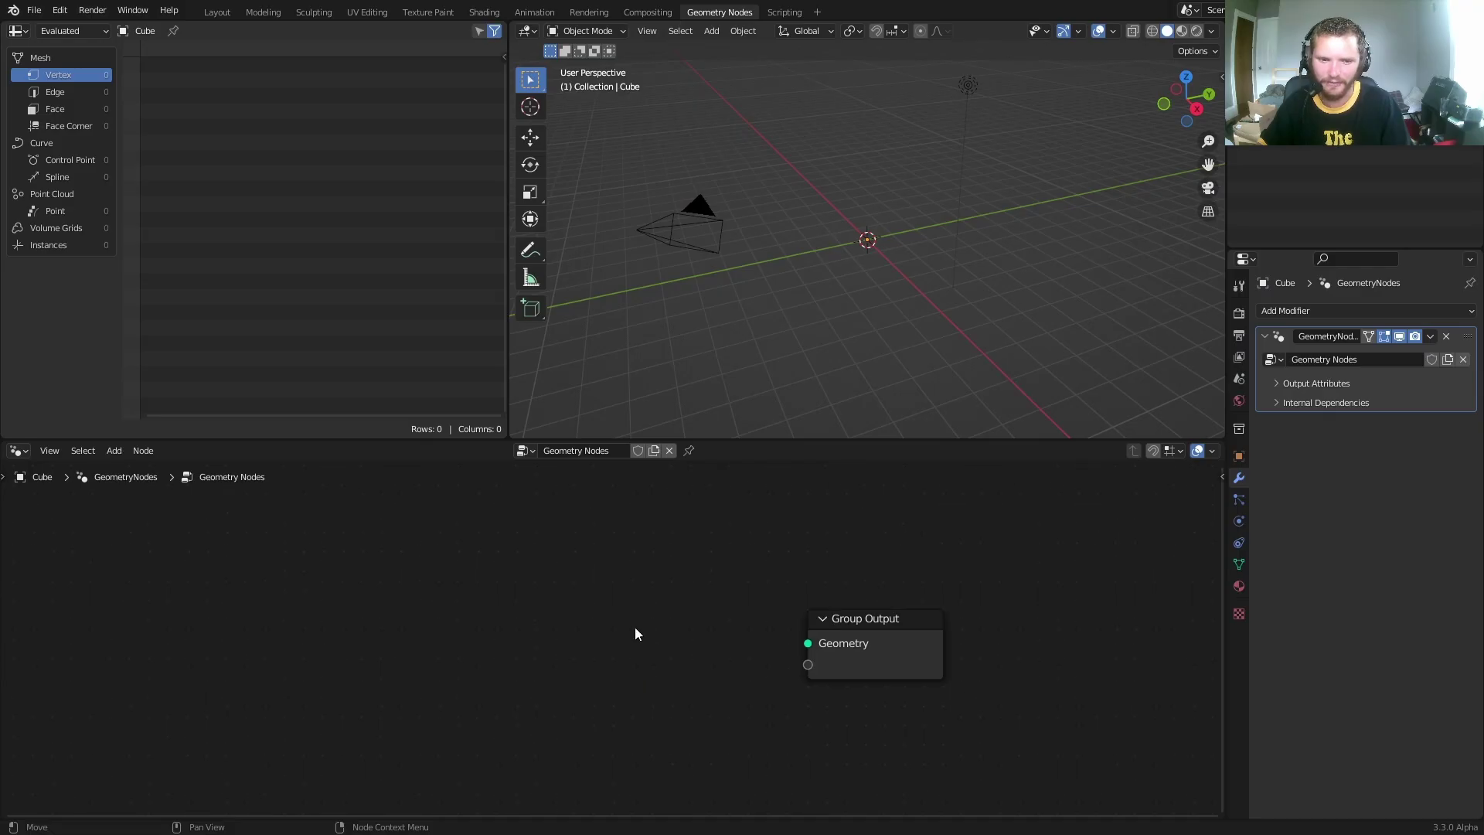
{"action": "key", "text": "shift+a"}
{"action": "type", "text": "grid"}
{"action": "key", "text": "Return"}
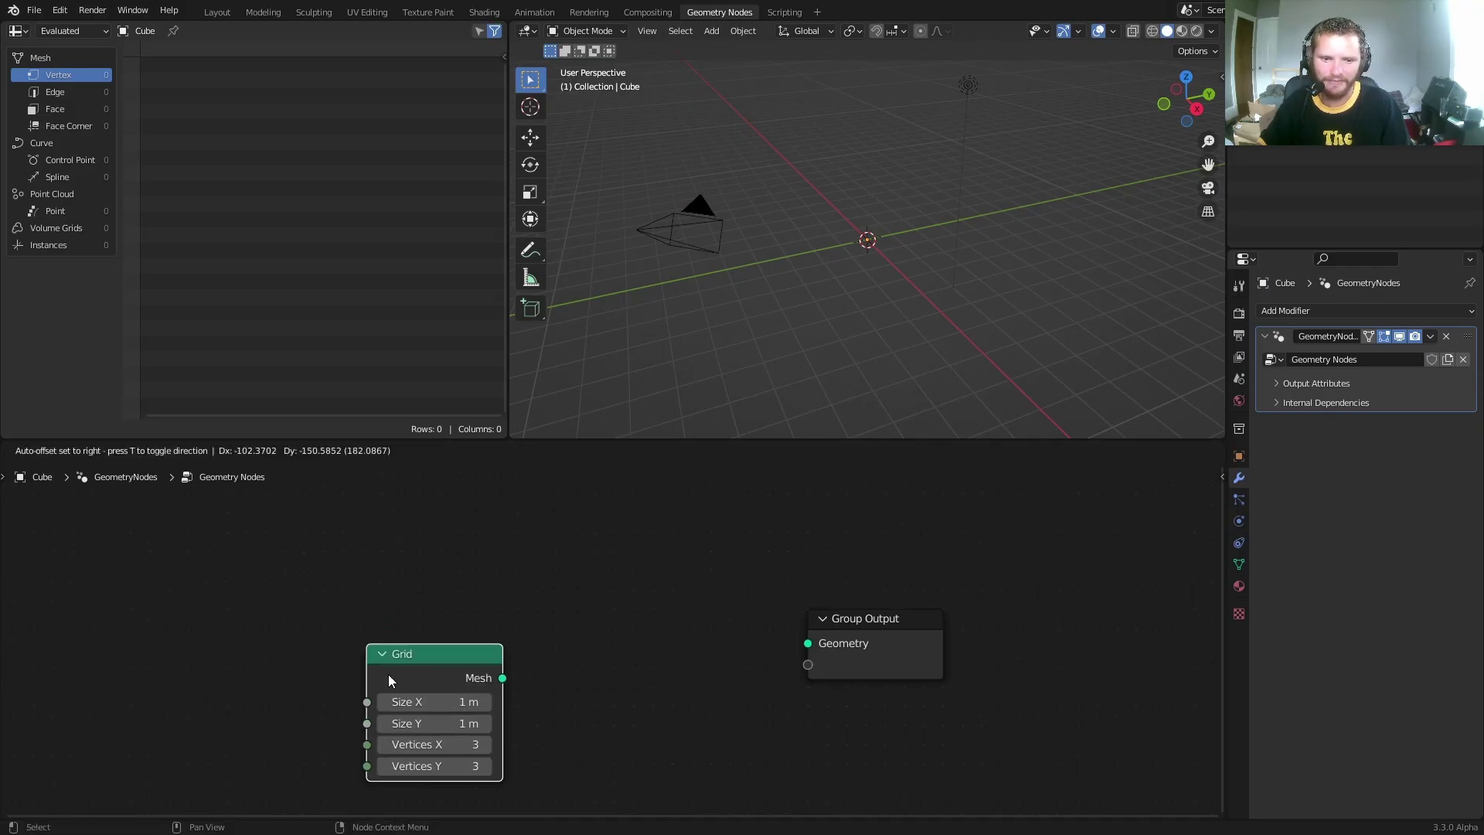
{"action": "left_click", "coordinate": [463, 681]}
{"action": "right_click_drag", "start_coordinate": [464, 680], "coordinate": [771, 678], "text": "alt"}
- Set the Grid to 23.7 m size and 100 × 100 vertices, shown in wireframe
{"action": "left_click_drag", "start_coordinate": [432, 723], "coordinate": [673, 702]}
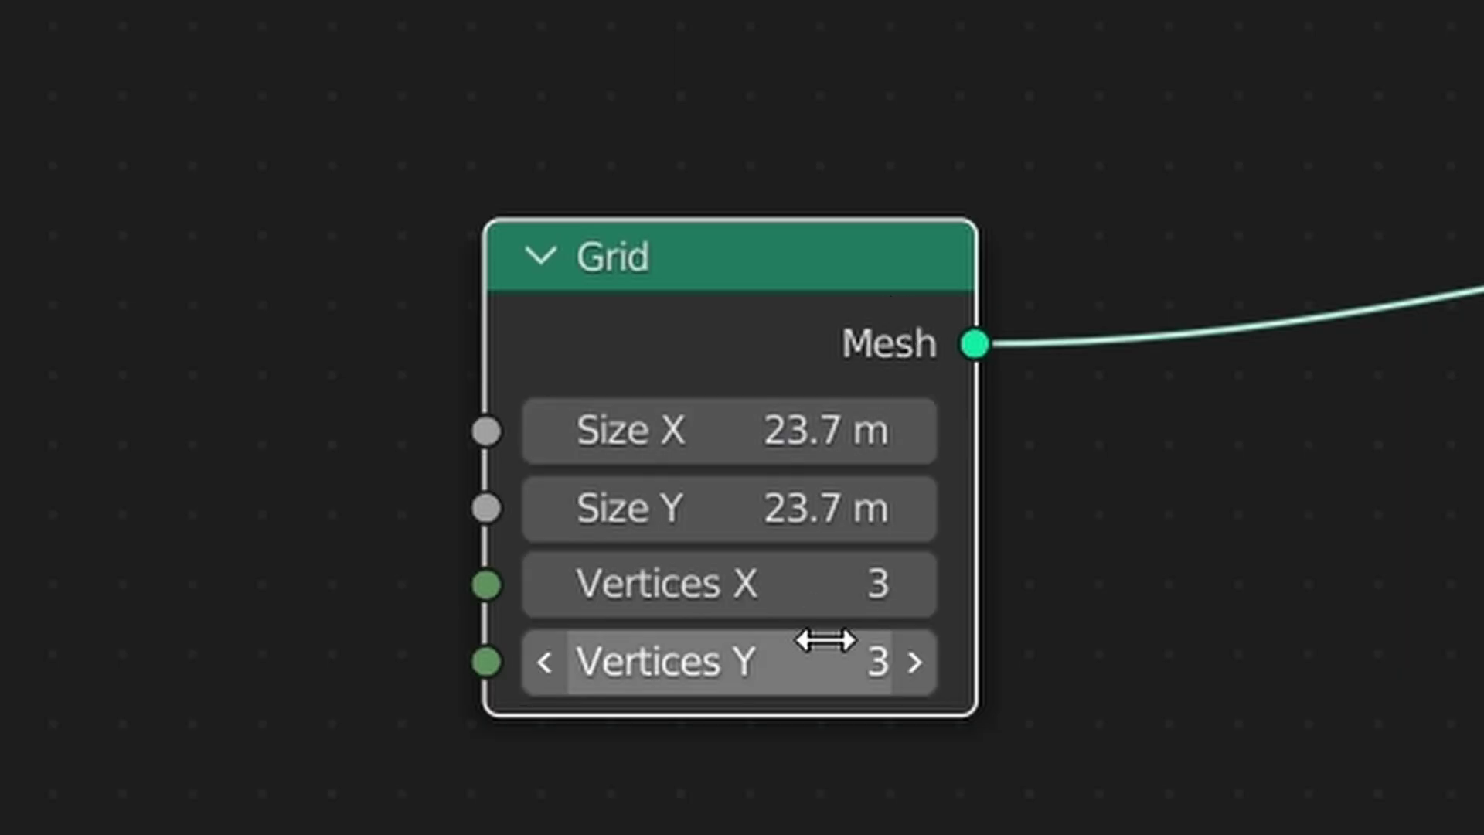
{"action": "left_click_drag", "start_coordinate": [460, 762], "coordinate": [461, 751]}
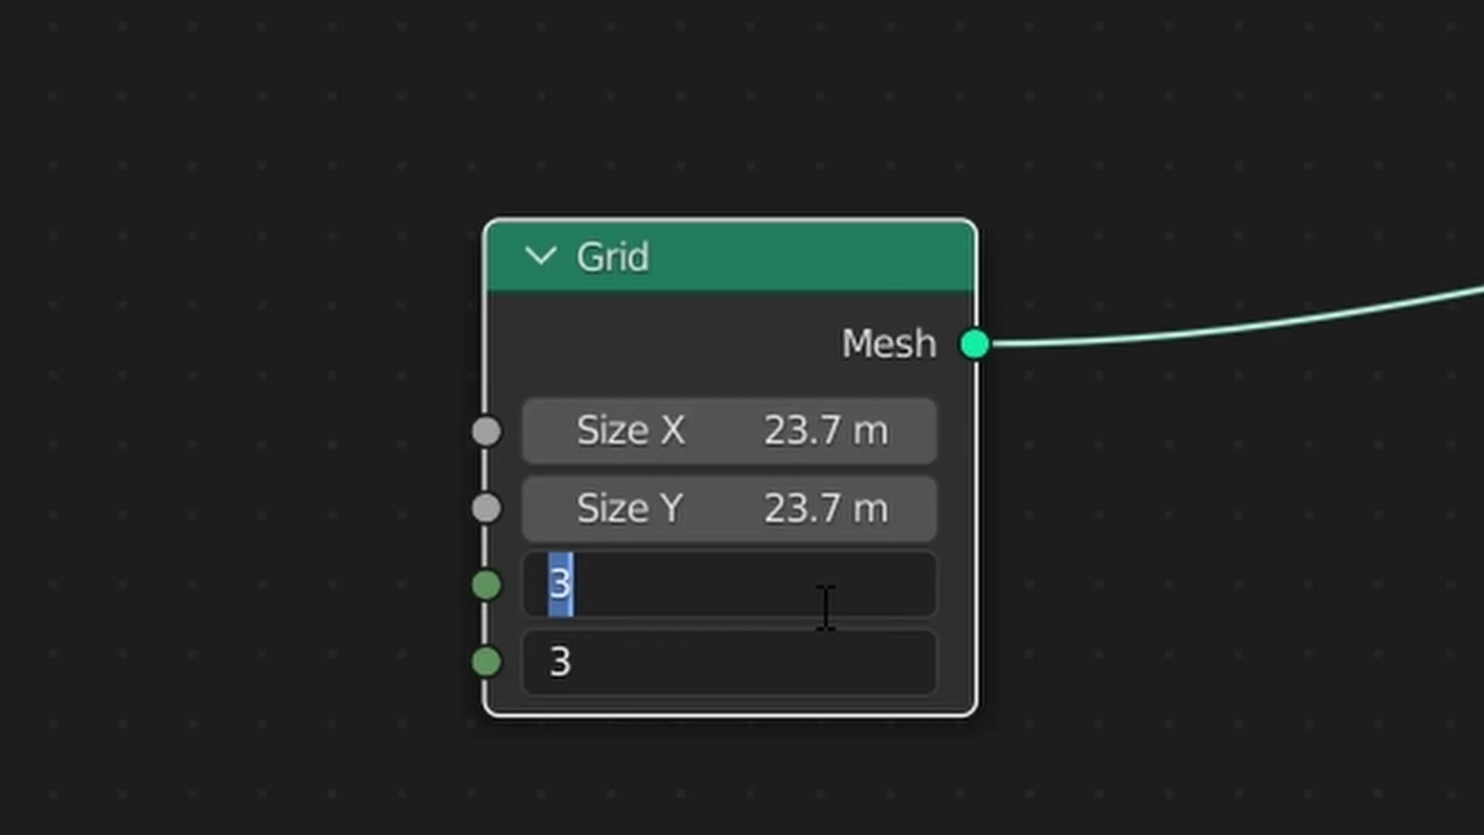
{"action": "type", "text": "100"}
{"action": "key", "text": "Return"}
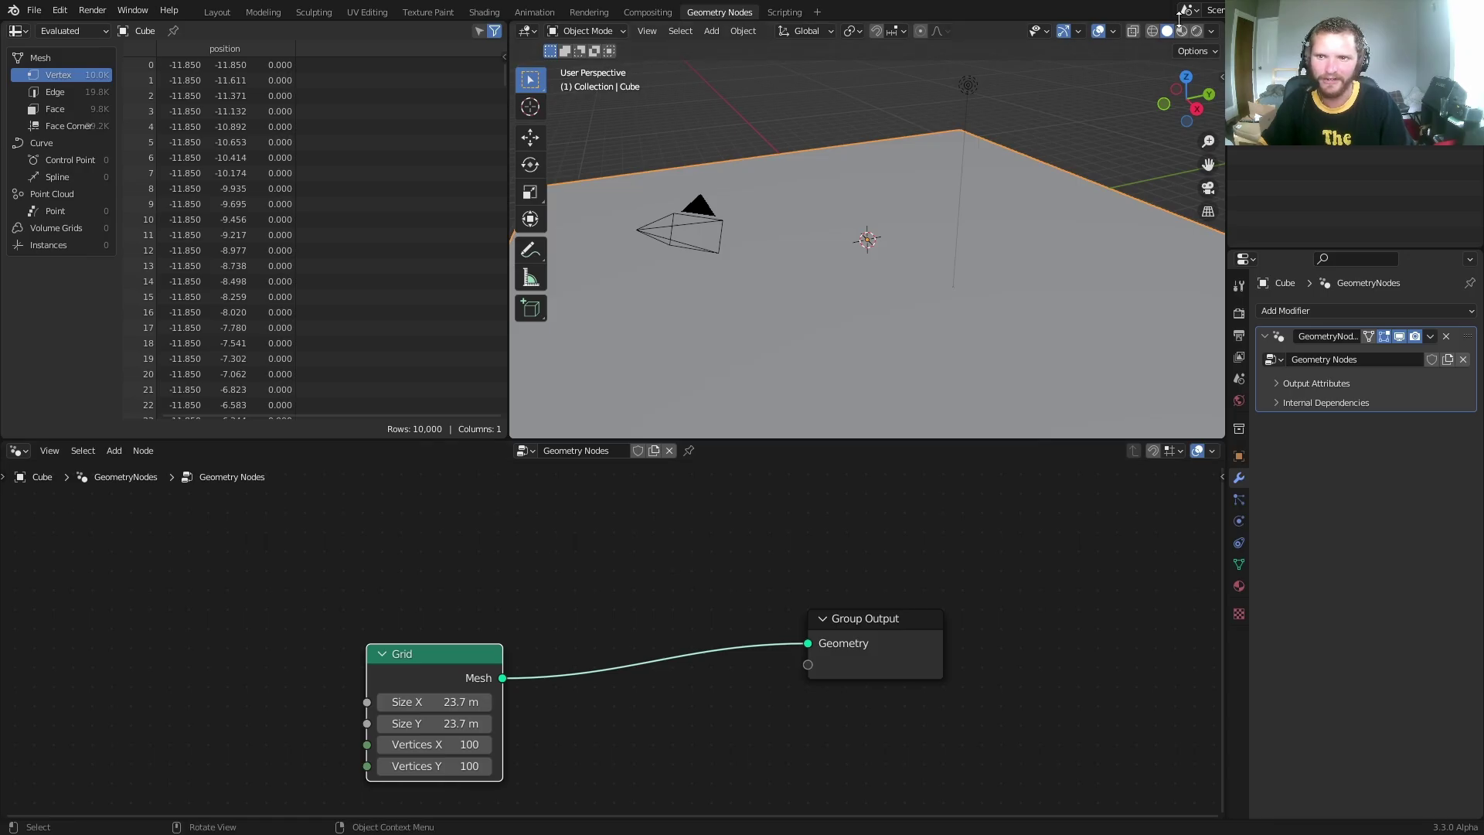
{"action": "left_click", "coordinate": [1152, 32]}
{"action": "middle_click_drag", "start_coordinate": [884, 261], "coordinate": [896, 255]}
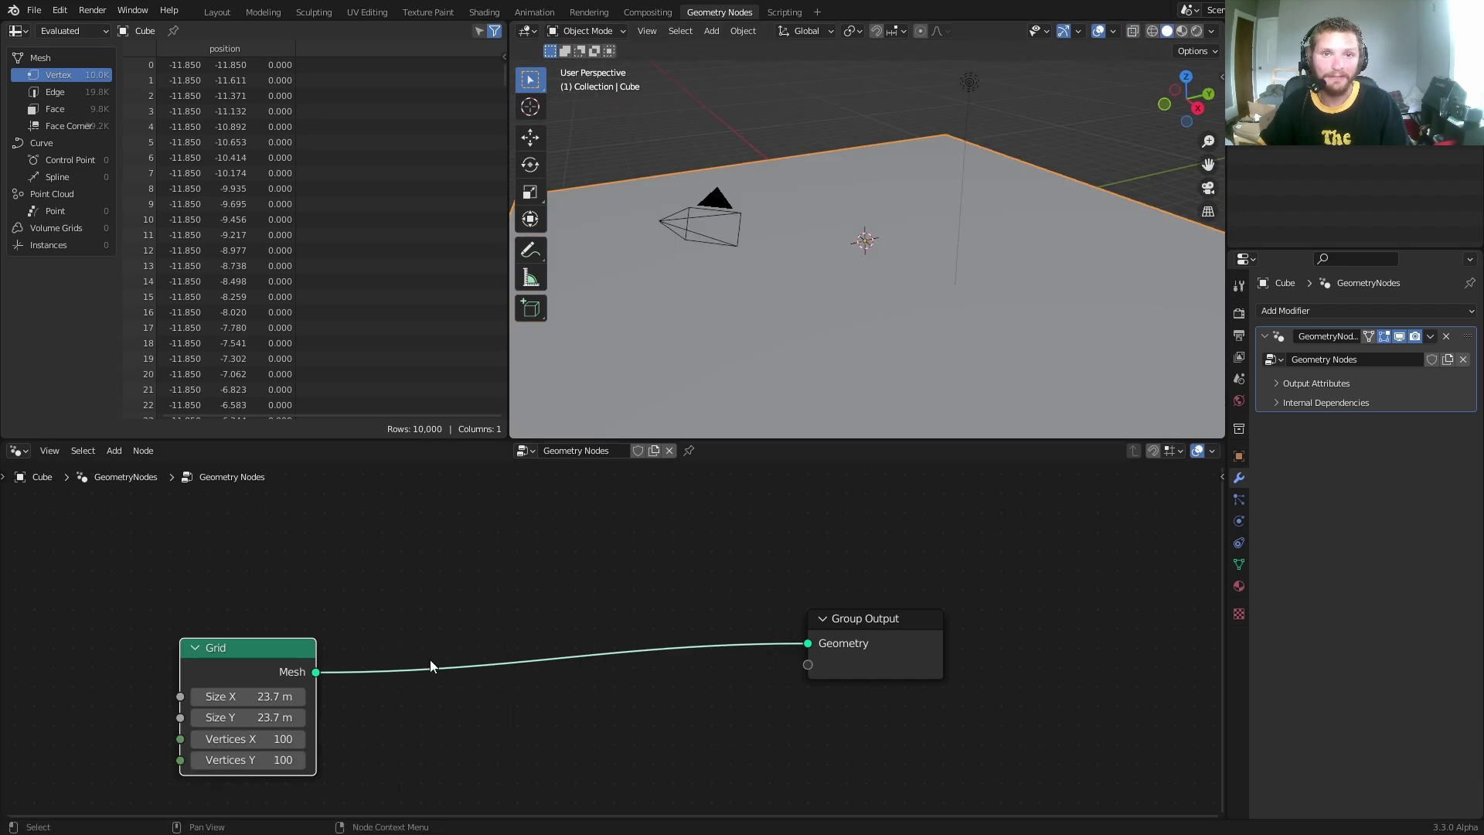
{"action": "middle_click_drag", "start_coordinate": [429, 661], "coordinate": [615, 620]}
- Add a UV Sphere node and join it with the grid through Join Geometry
{"action": "key", "text": "shift+a"}
{"action": "type", "text": "u"}
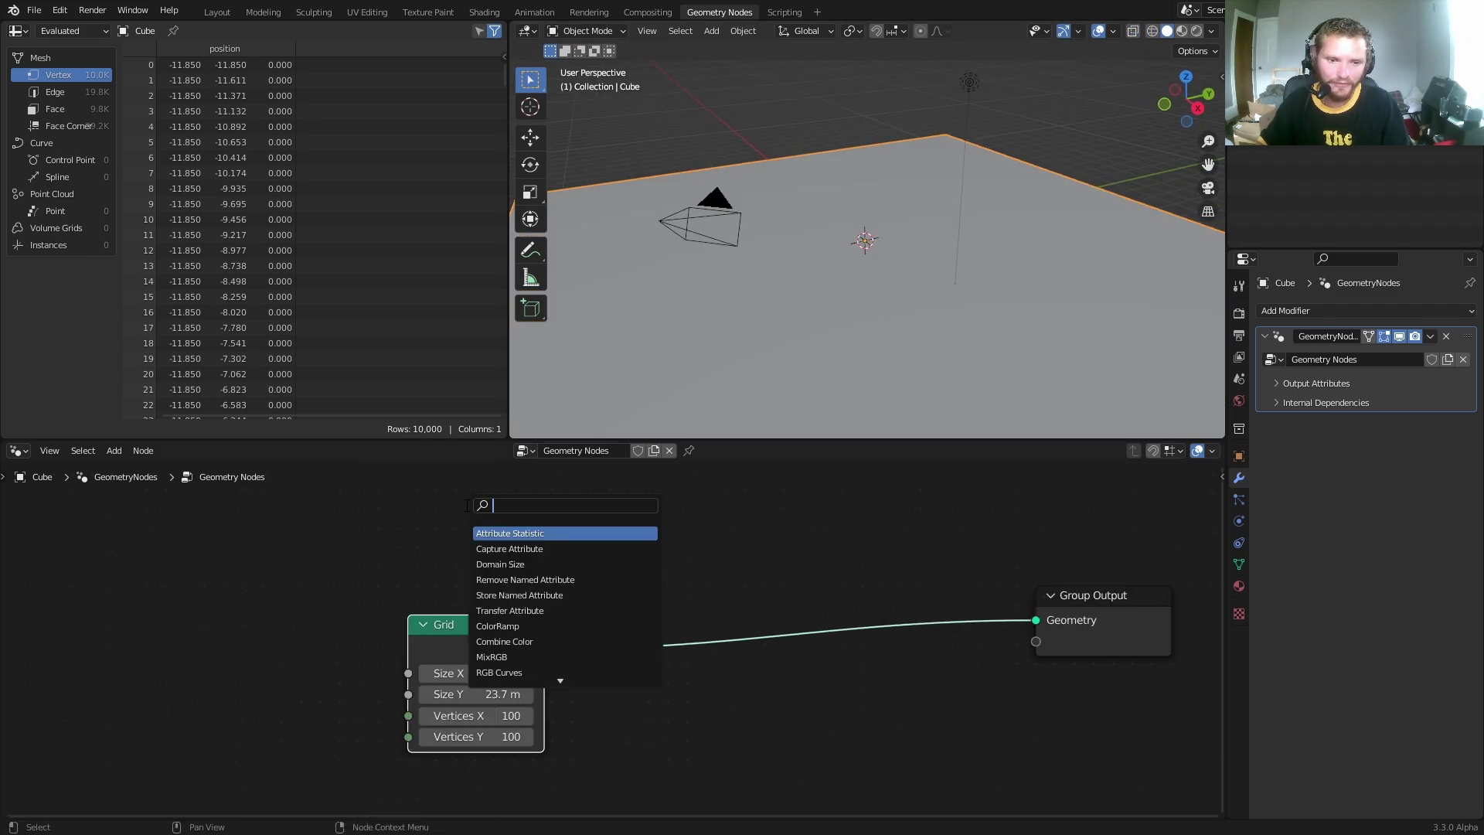
{"action": "type", "text": "v sp"}
{"action": "key", "text": "Return"}
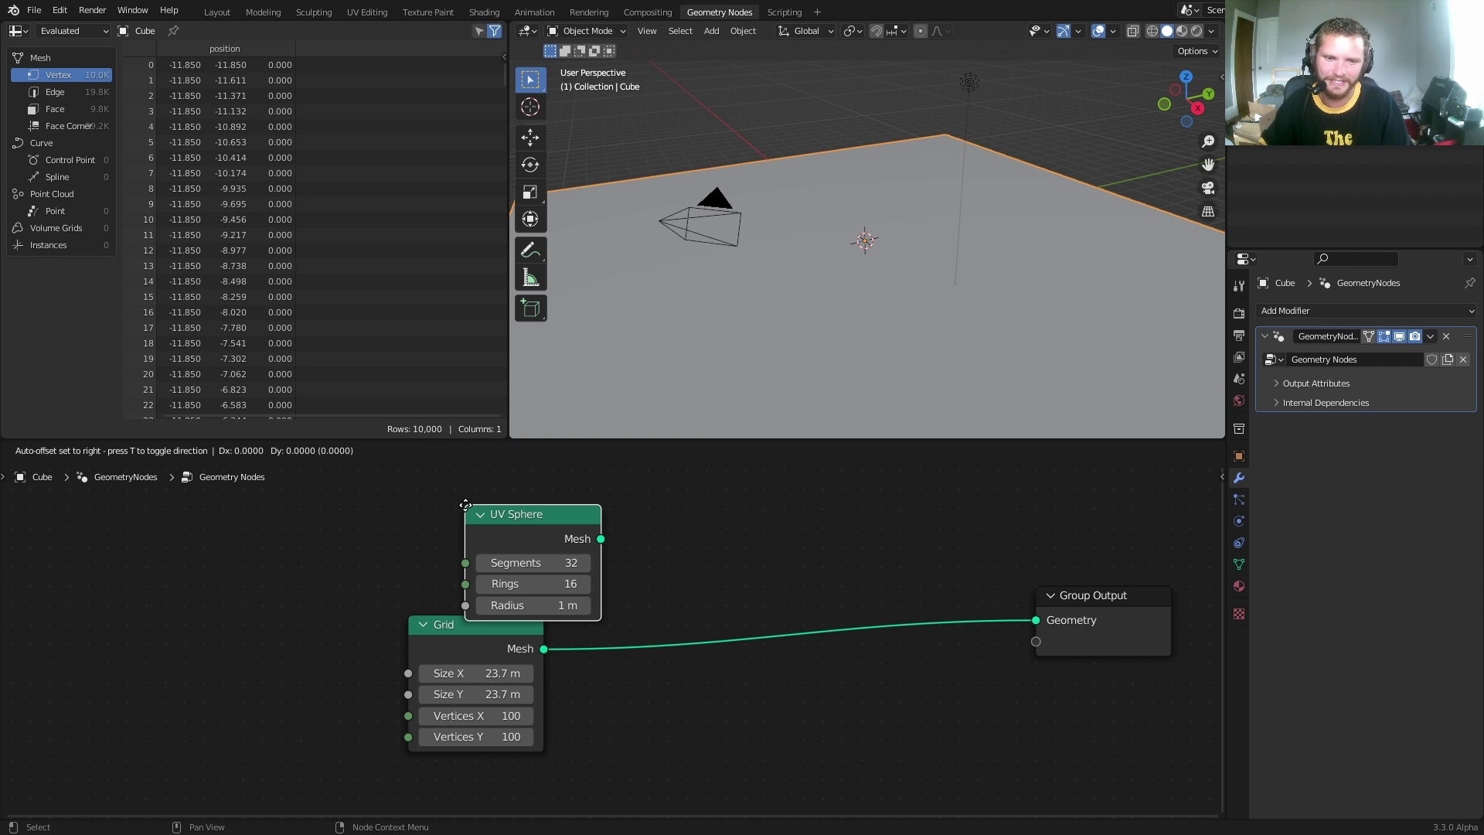
{"action": "left_click", "coordinate": [416, 497]}
{"action": "right_click_drag", "start_coordinate": [464, 554], "coordinate": [459, 648], "text": "ctrl+shift"}
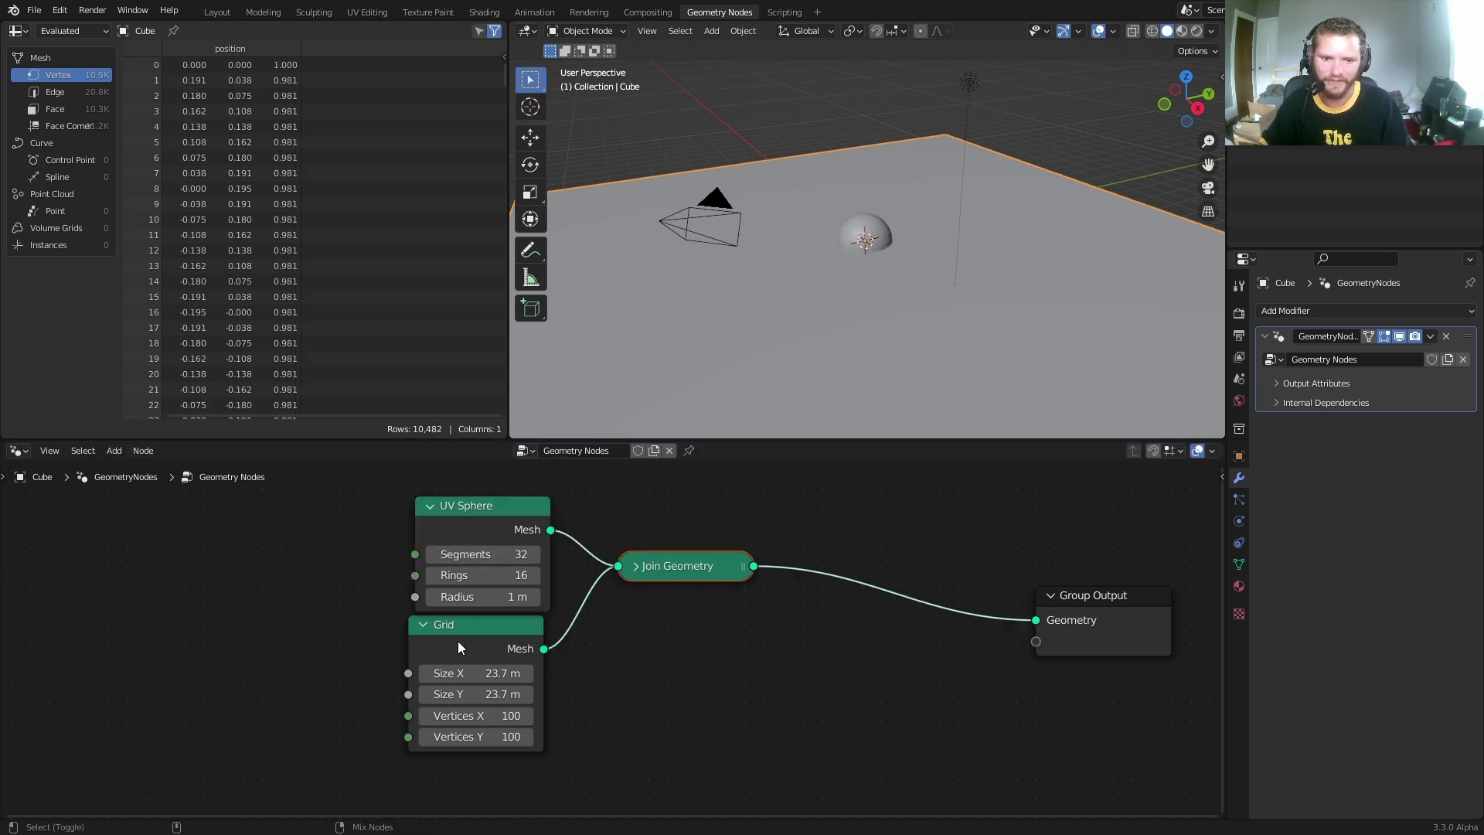
{"action": "left_click_drag", "start_coordinate": [667, 570], "coordinate": [696, 579]}
{"action": "scroll", "coordinate": [870, 225], "scroll_direction": "up", "scroll_amount": 5}
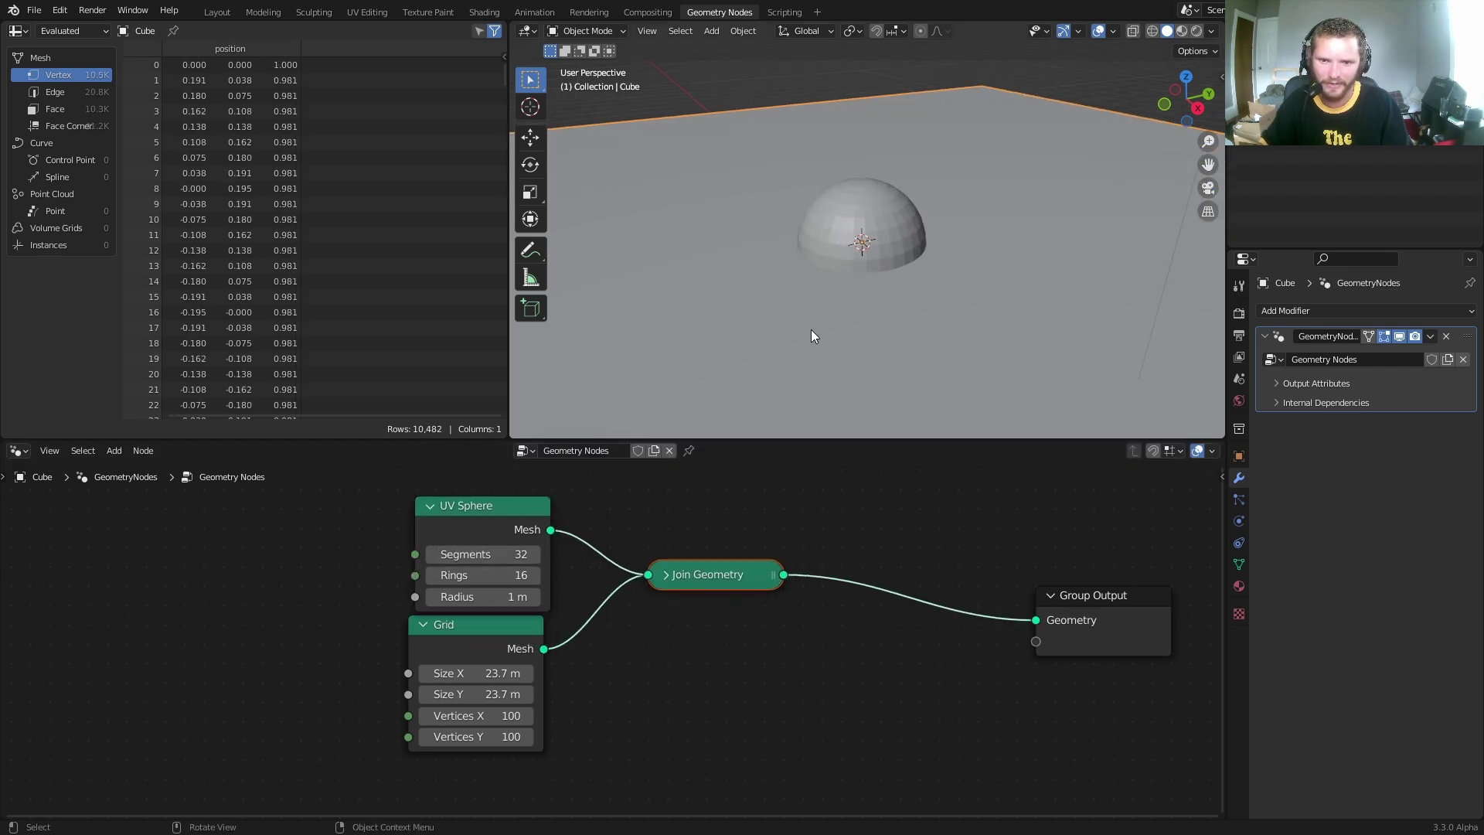
{"action": "left_click_drag", "start_coordinate": [497, 643], "coordinate": [259, 740]}
- Insert a Transform node after the Grid with Translation Z set to -1
{"action": "key", "text": "shift+a"}
{"action": "type", "text": "tr"}
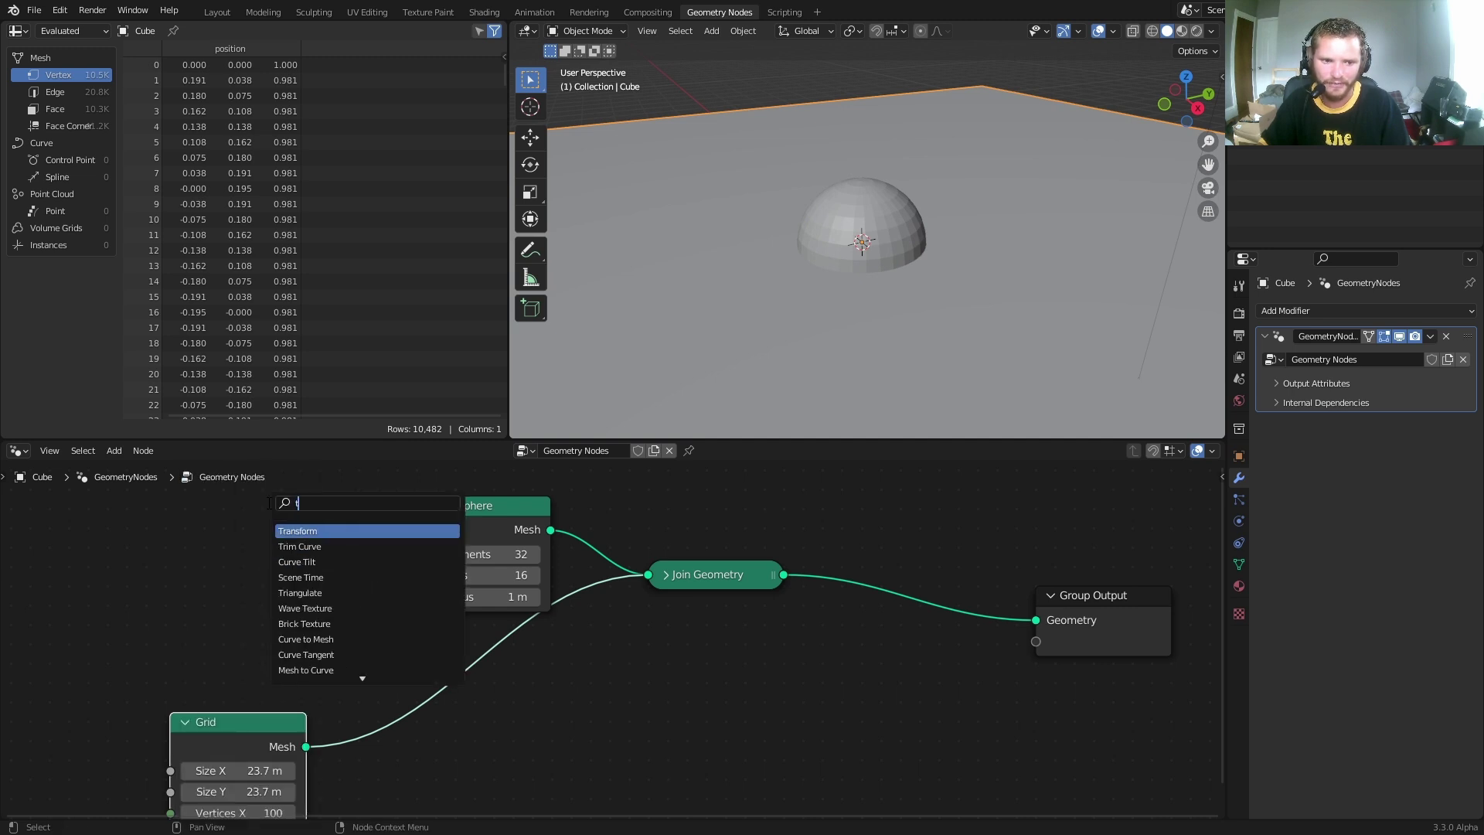
{"action": "left_click", "coordinate": [328, 531]}
{"action": "left_click", "coordinate": [479, 734]}
{"action": "middle_click_drag", "start_coordinate": [480, 734], "coordinate": [485, 584]}
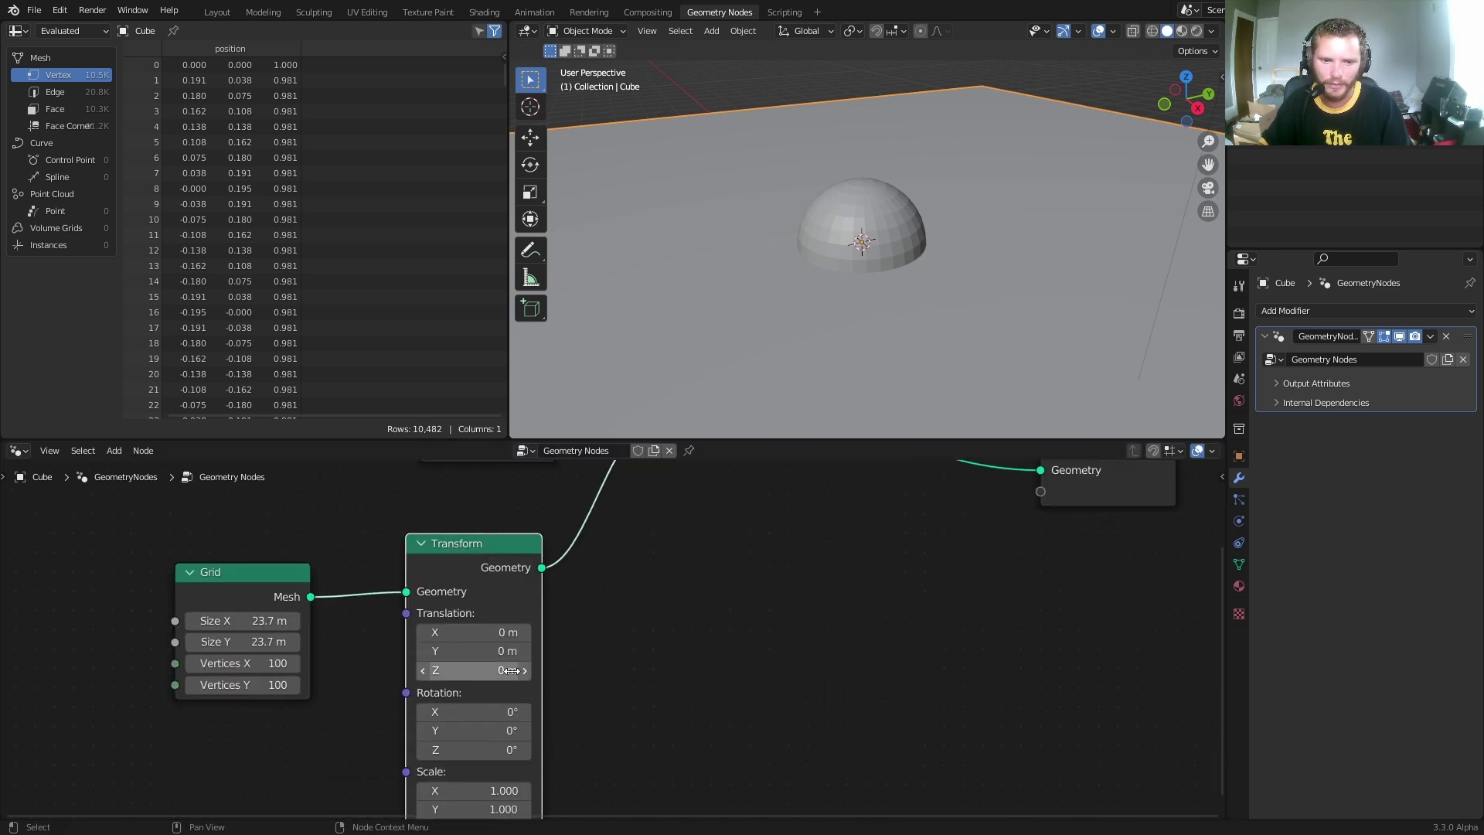
{"action": "left_click", "coordinate": [512, 672]}
{"action": "type", "text": "-1"}
{"action": "key", "text": "Return"}
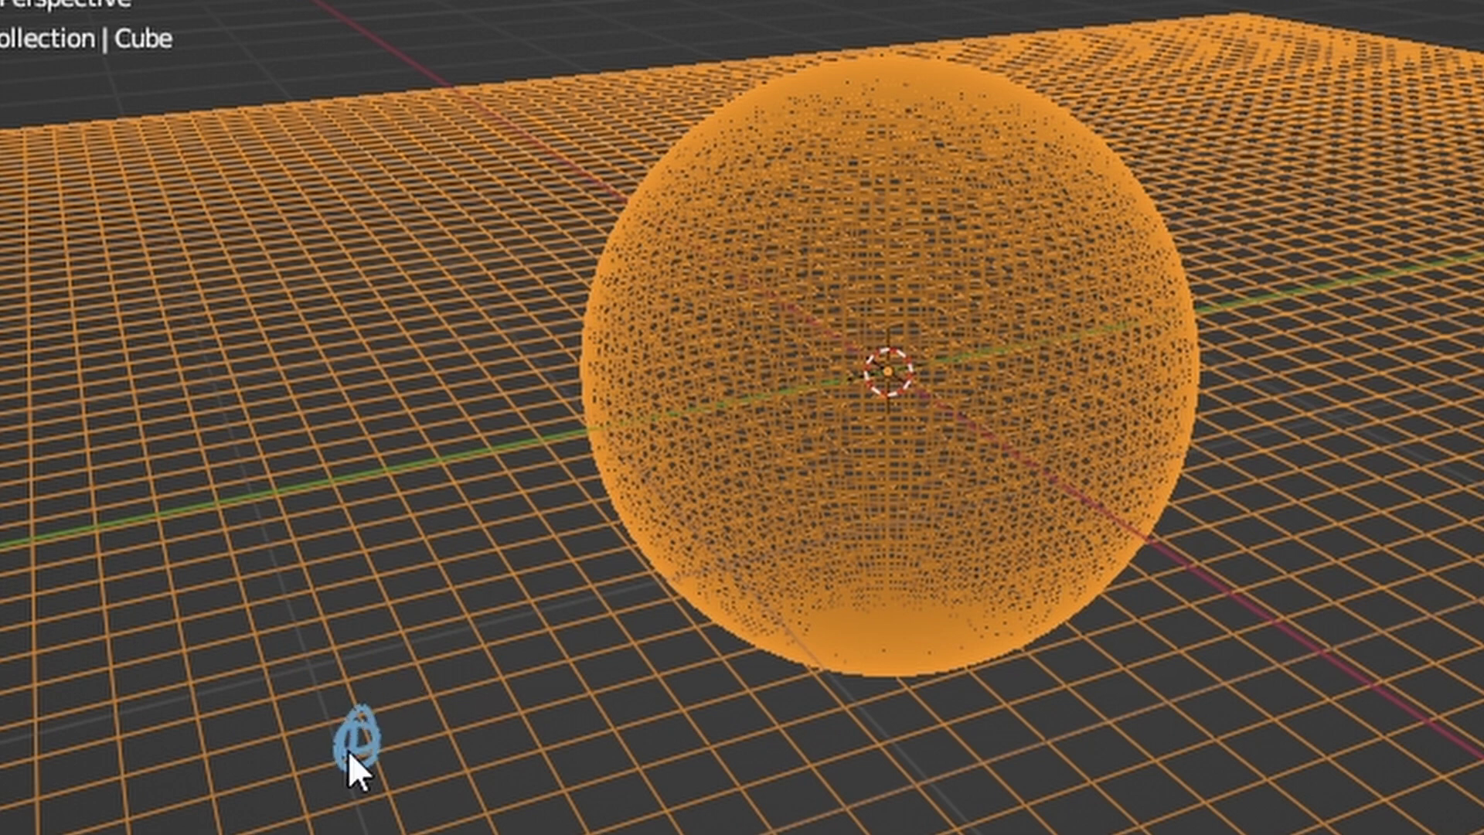
- Sketch annotation rays running from a point below the grid up through the sphere
{"action": "mouse_move", "coordinate": [361, 740]}
{"action": "left_mouse_down"}
{"action": "mouse_move", "coordinate": [431, 694]}
{"action": "mouse_move", "coordinate": [550, 543]}
{"action": "mouse_move", "coordinate": [900, 53]}
{"action": "left_mouse_up"}
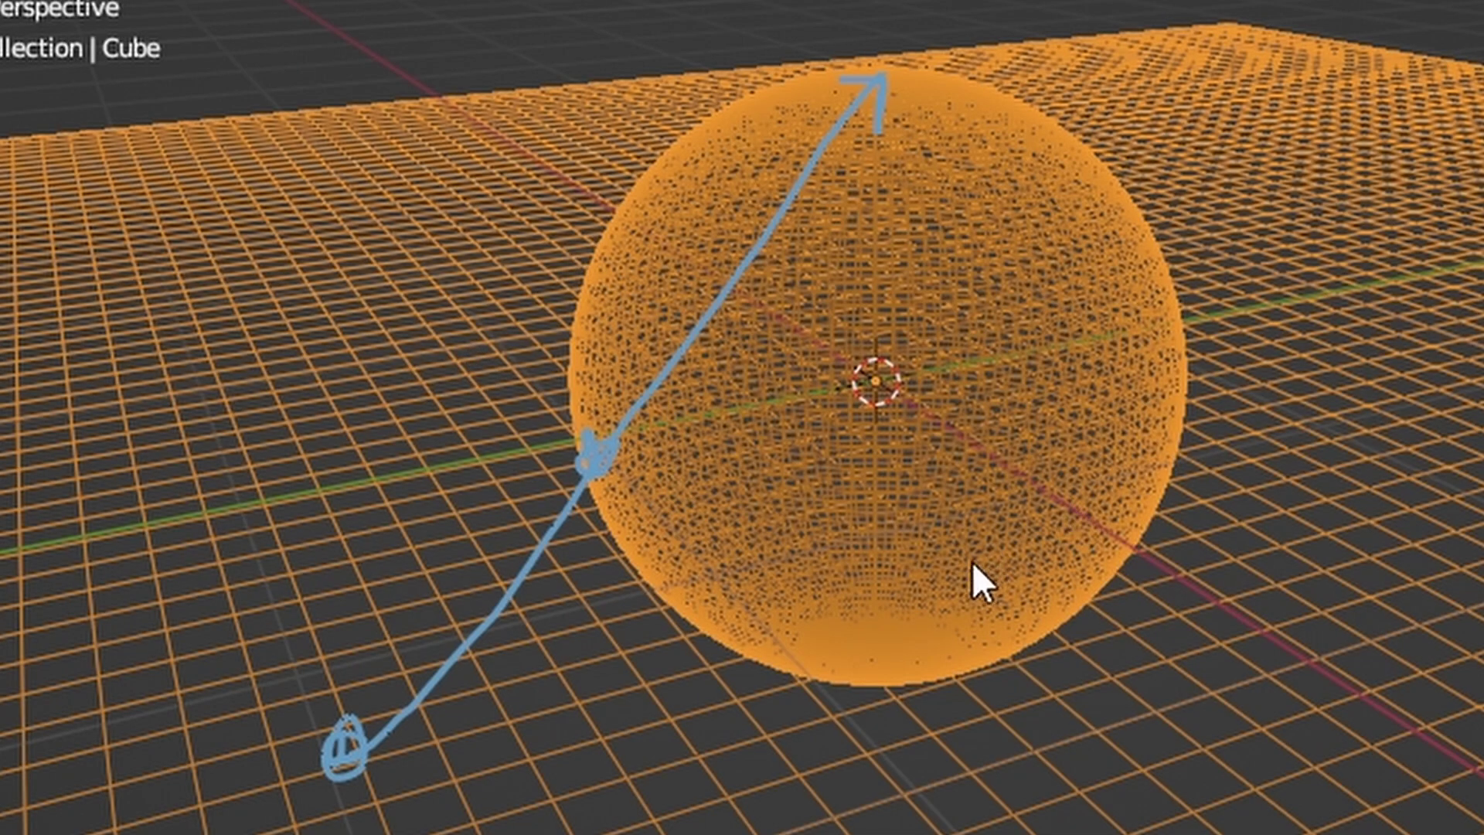
{"action": "left_click_drag", "start_coordinate": [606, 545], "coordinate": [611, 464]}
{"action": "mouse_move", "coordinate": [888, 673]}
{"action": "left_mouse_down"}
{"action": "mouse_move", "coordinate": [739, 727]}
{"action": "mouse_move", "coordinate": [447, 757]}
{"action": "left_mouse_up"}
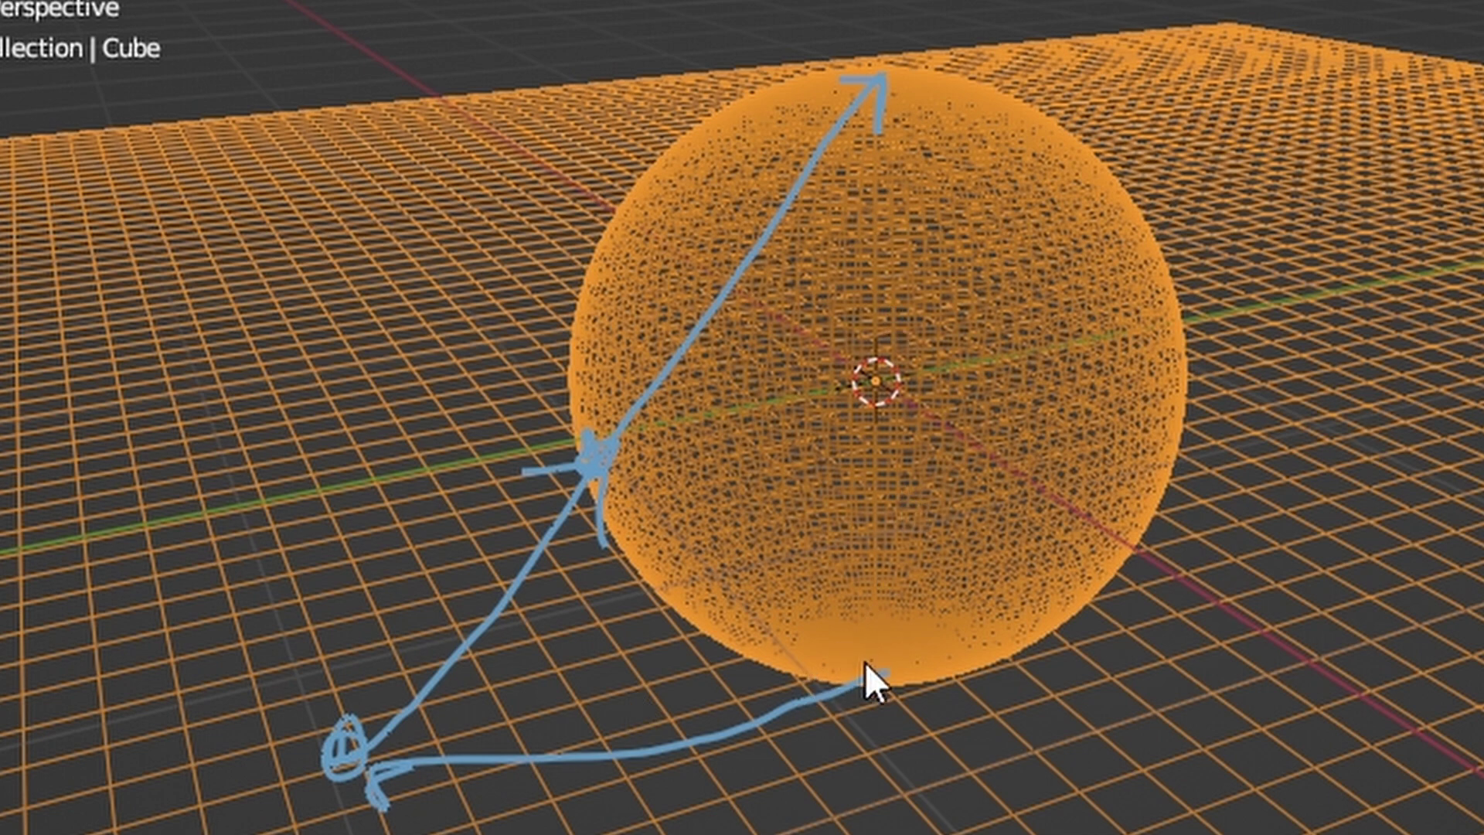
{"action": "mouse_move", "coordinate": [865, 662]}
{"action": "left_mouse_down"}
{"action": "mouse_move", "coordinate": [860, 331]}
{"action": "mouse_move", "coordinate": [882, 109]}
{"action": "left_mouse_up"}
{"action": "mouse_move", "coordinate": [833, 276]}
{"action": "left_mouse_down"}
{"action": "mouse_move", "coordinate": [850, 162]}
{"action": "mouse_move", "coordinate": [890, 131]}
{"action": "left_mouse_up"}
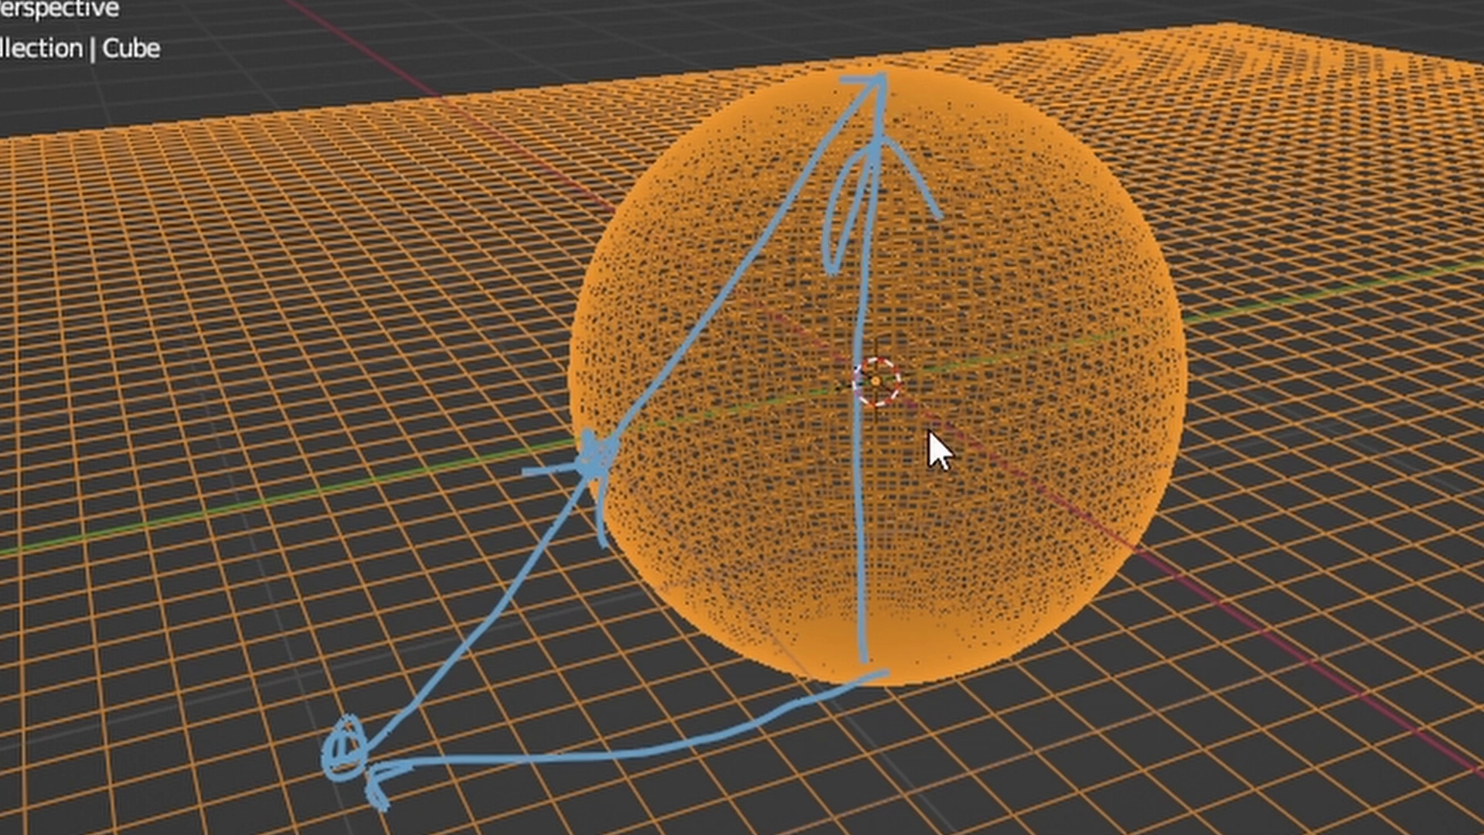
{"action": "mouse_move", "coordinate": [367, 730]}
{"action": "left_mouse_down"}
{"action": "mouse_move", "coordinate": [627, 445]}
{"action": "mouse_move", "coordinate": [800, 186]}
{"action": "left_mouse_up"}
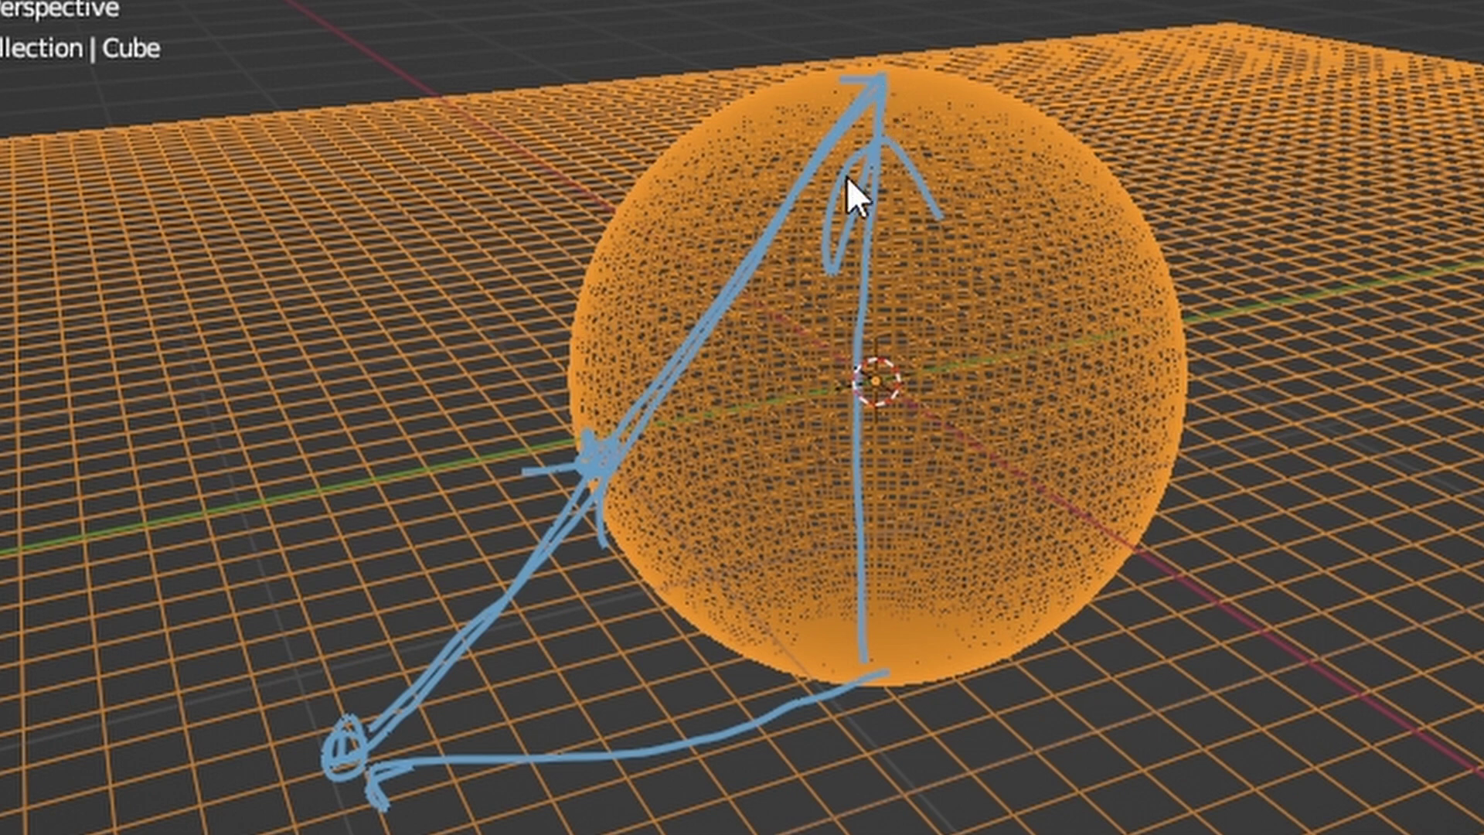
{"action": "left_click_drag", "start_coordinate": [351, 738], "coordinate": [358, 133]}
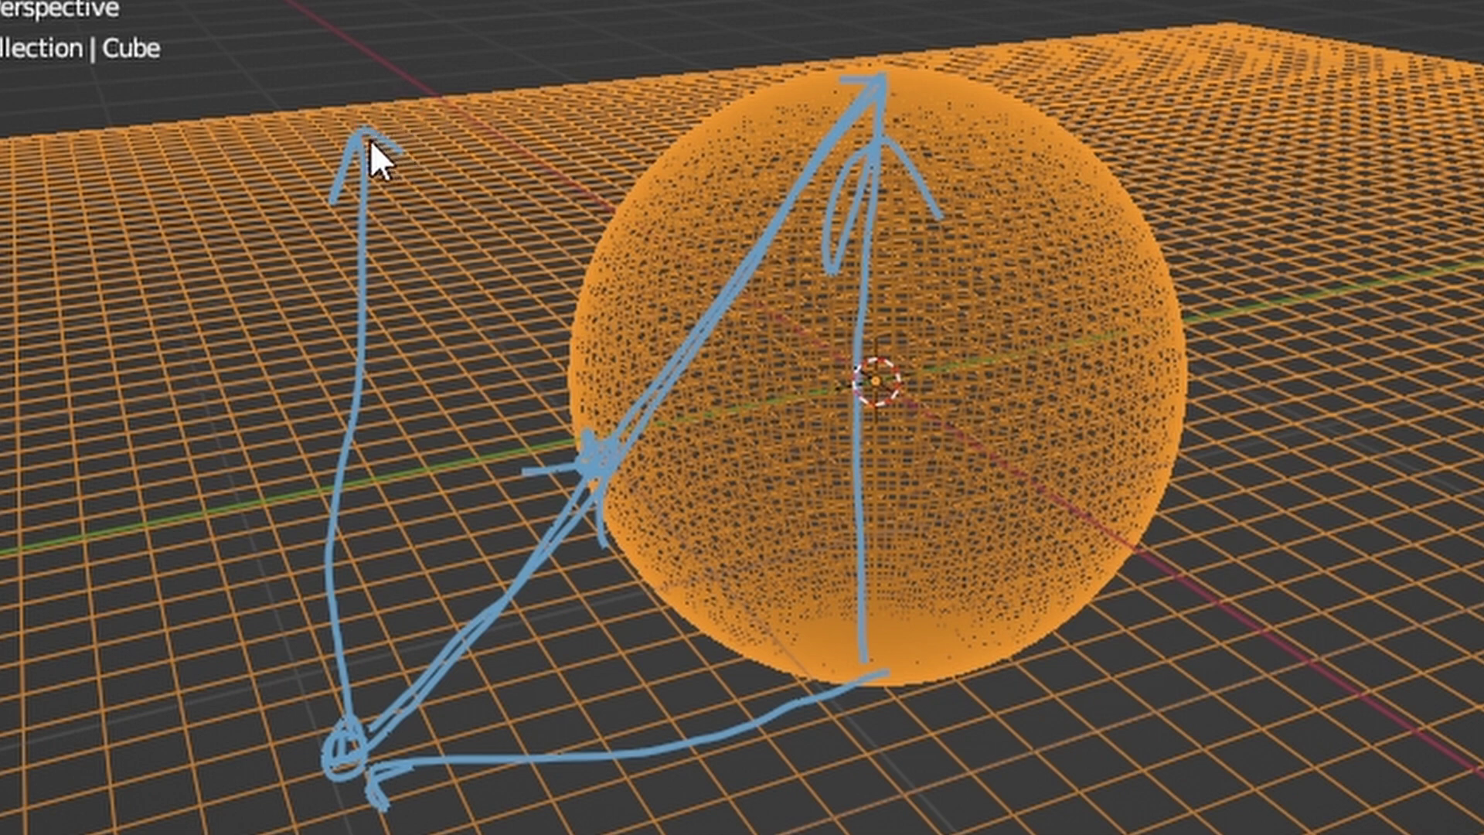
{"action": "mouse_move", "coordinate": [368, 140]}
{"action": "left_mouse_down"}
{"action": "mouse_move", "coordinate": [593, 135]}
{"action": "mouse_move", "coordinate": [790, 94]}
{"action": "left_mouse_up"}
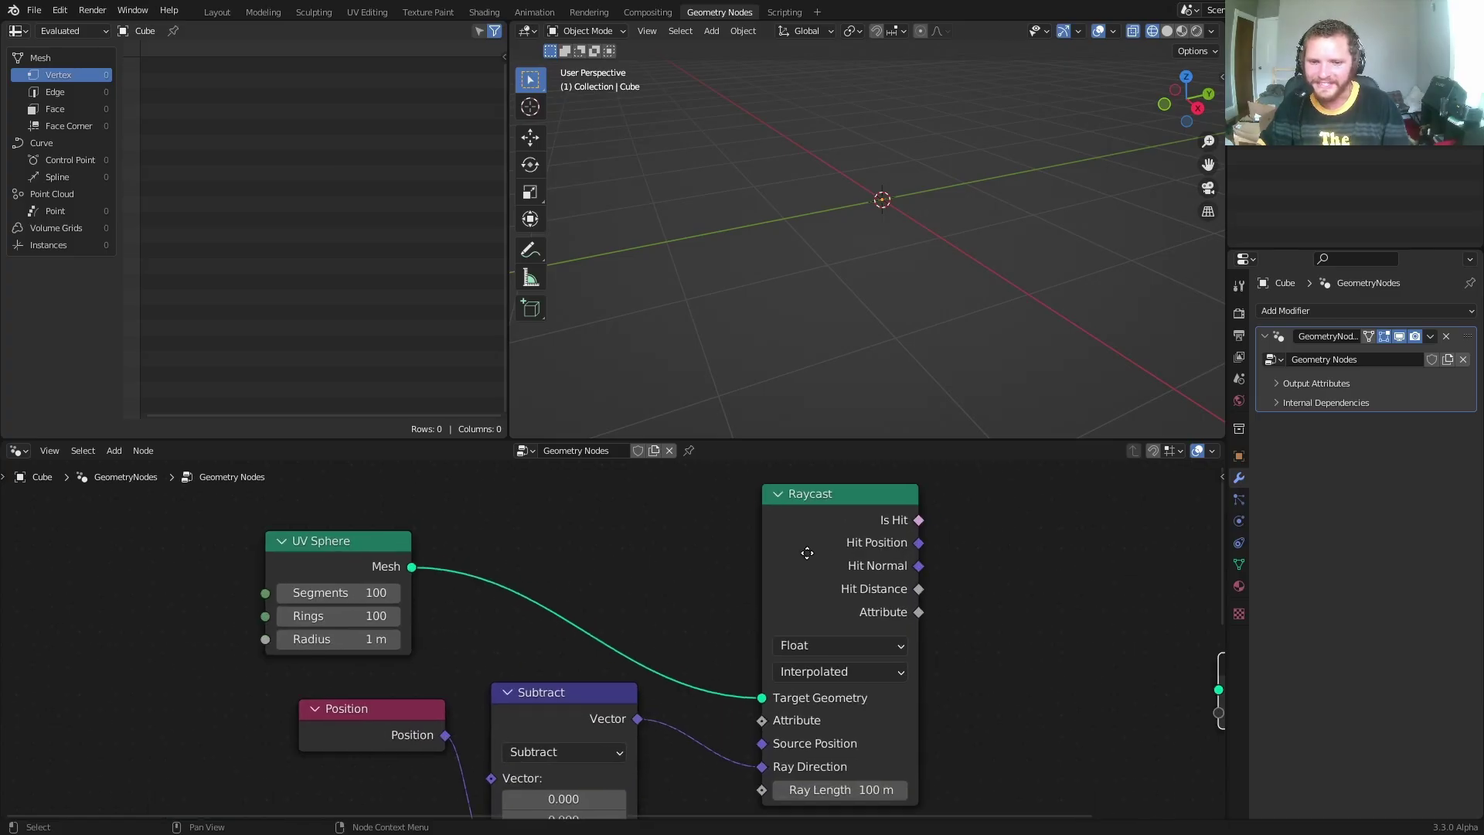
{"action": "middle_click_drag", "start_coordinate": [845, 451], "coordinate": [759, 485]}
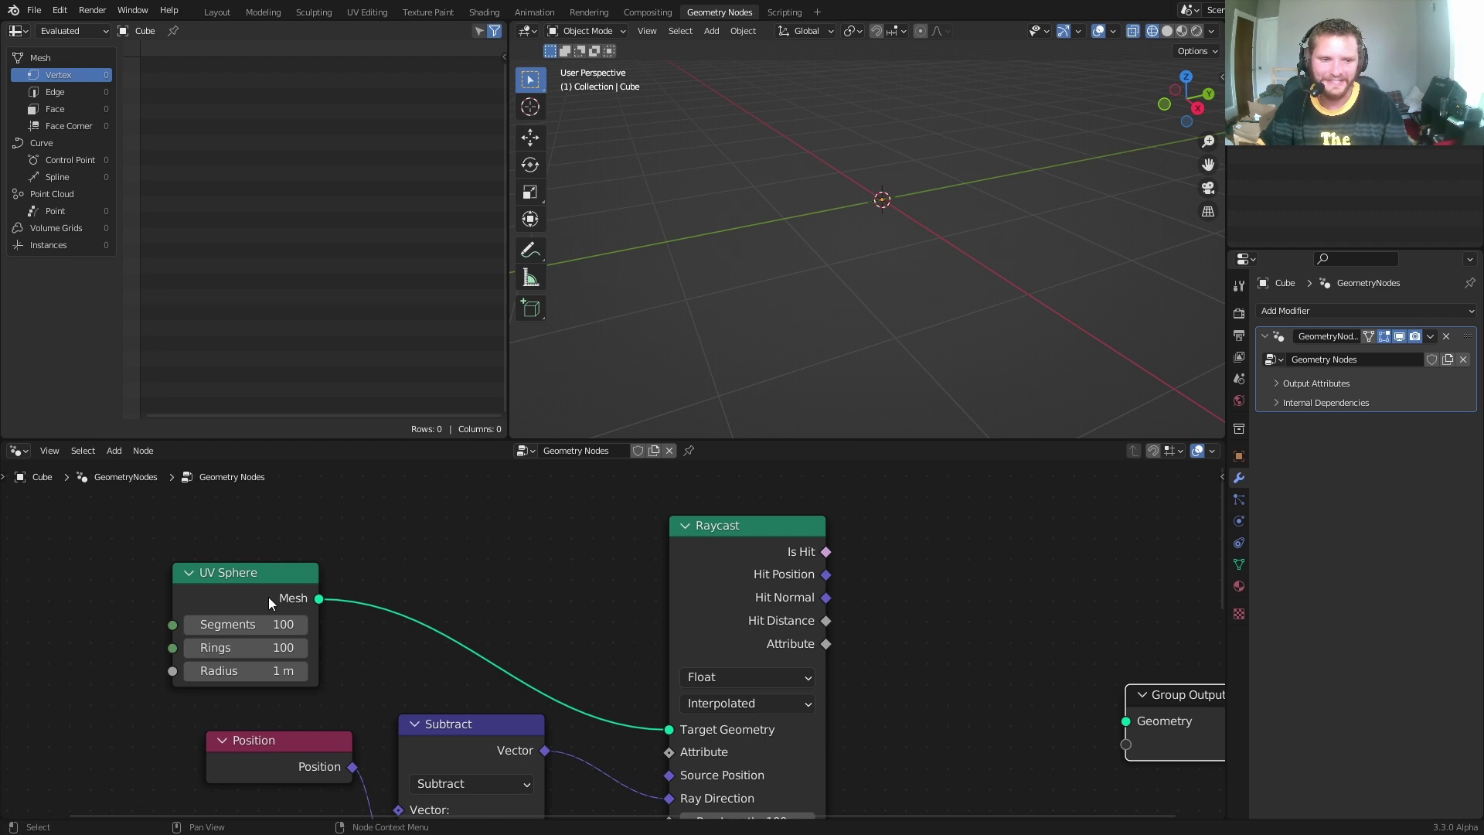
{"action": "left_click_drag", "start_coordinate": [267, 597], "coordinate": [312, 567]}
{"action": "middle_click_drag", "start_coordinate": [538, 727], "coordinate": [662, 526]}
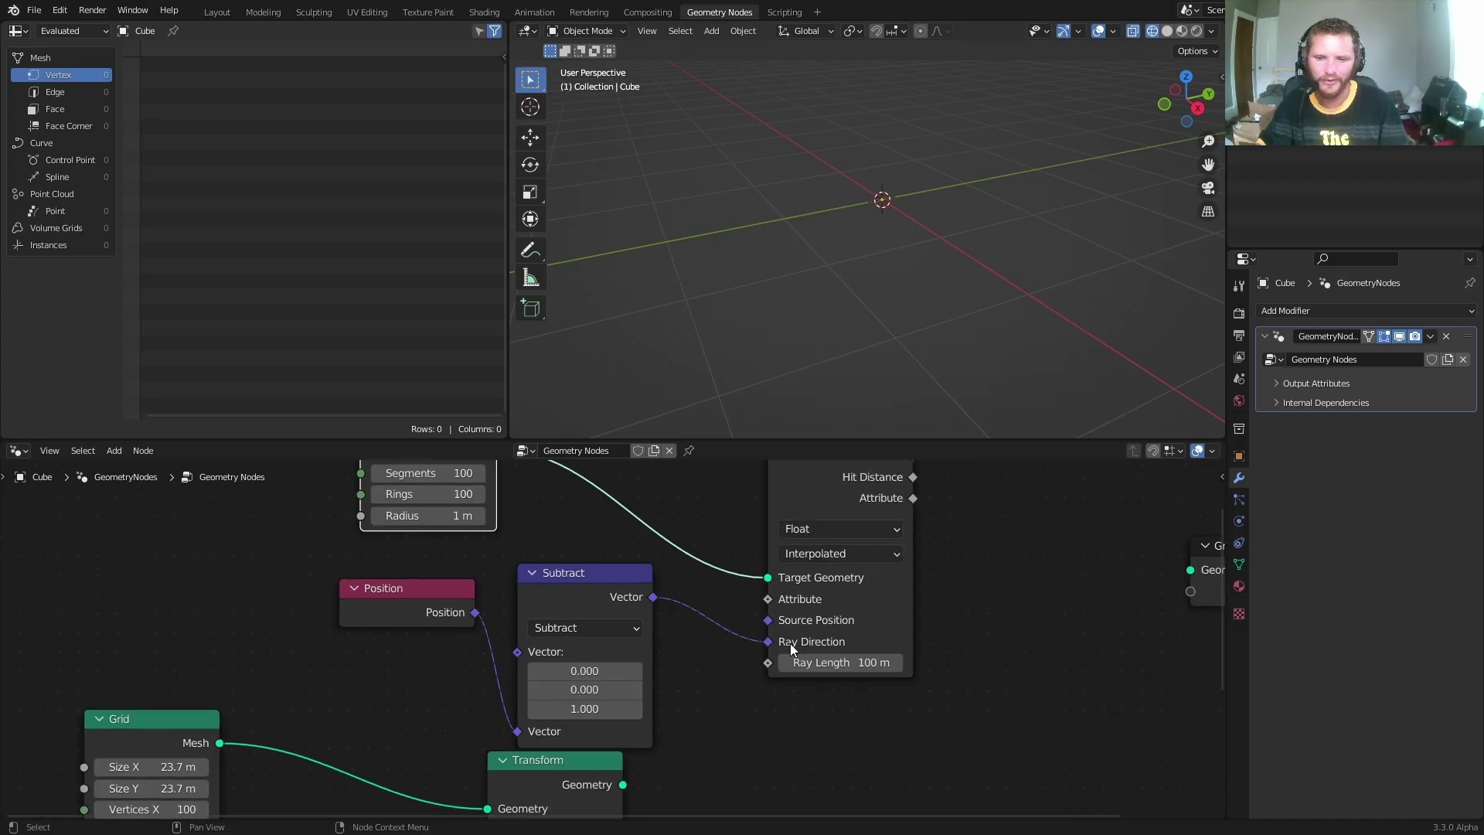
{"action": "scroll", "coordinate": [790, 643], "scroll_direction": "down", "scroll_amount": 2}
{"action": "left_click_drag", "start_coordinate": [833, 505], "coordinate": [874, 491]}
{"action": "middle_click_drag", "start_coordinate": [666, 668], "coordinate": [630, 615]}
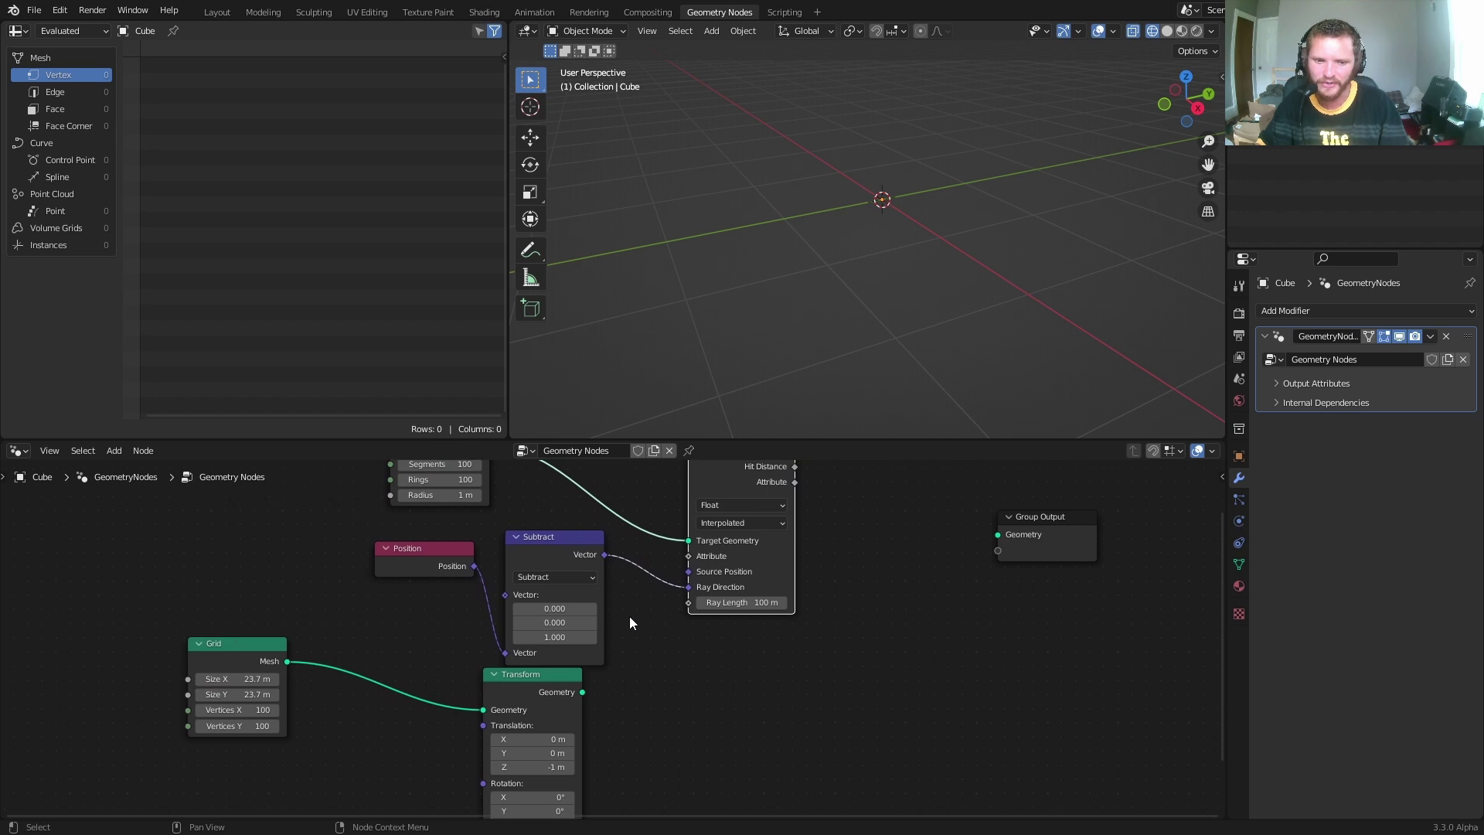
{"action": "left_click", "coordinate": [541, 684], "text": "ctrl+shift"}
- Insert a Set Position node before the output and feed Raycast Hit Position into its Offset
{"action": "middle_click_drag", "start_coordinate": [724, 616], "coordinate": [705, 637]}
{"action": "key", "text": "shift+a"}
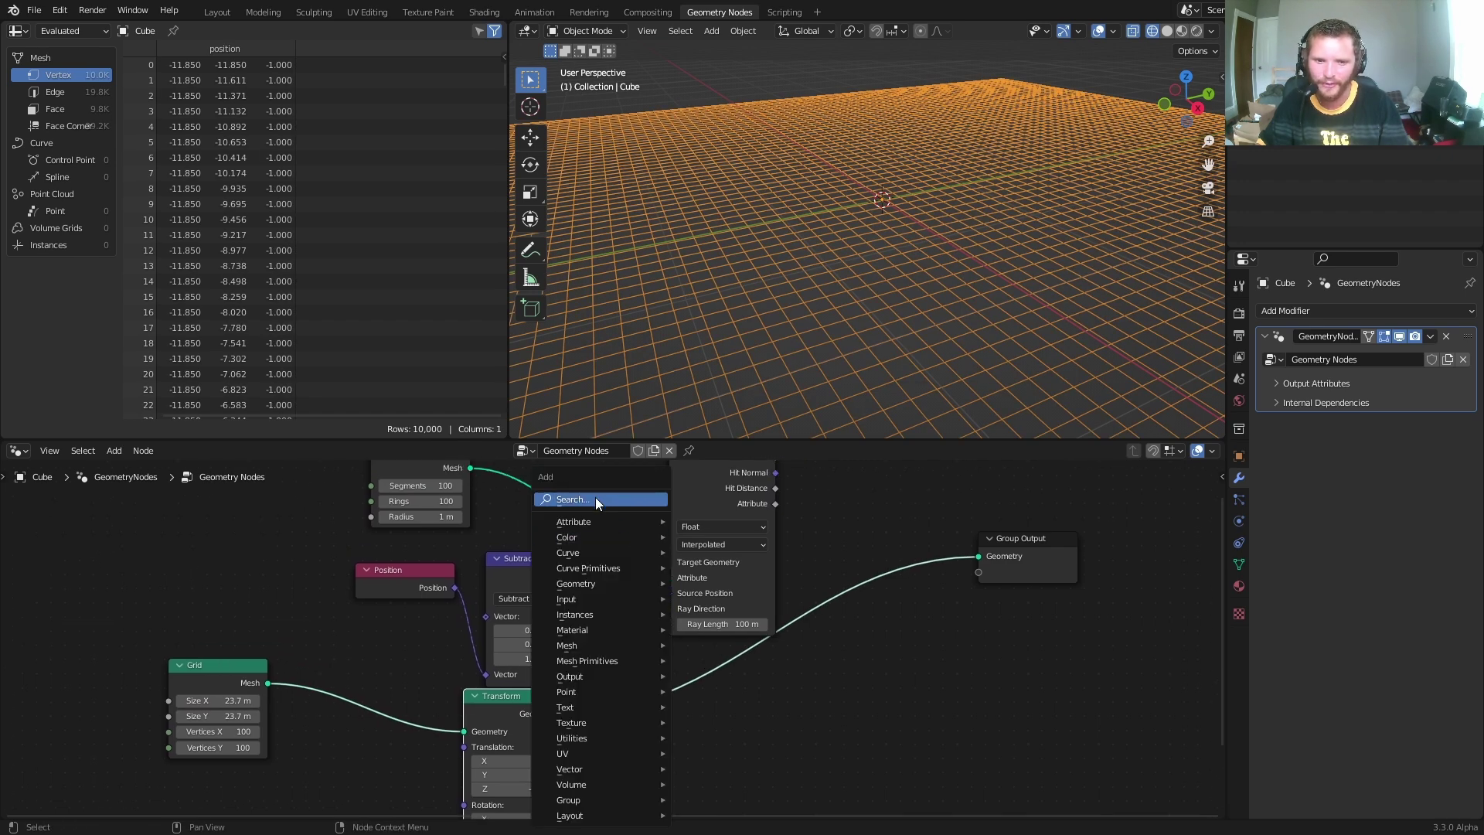
{"action": "left_click", "coordinate": [595, 498]}
{"action": "type", "text": "set"}
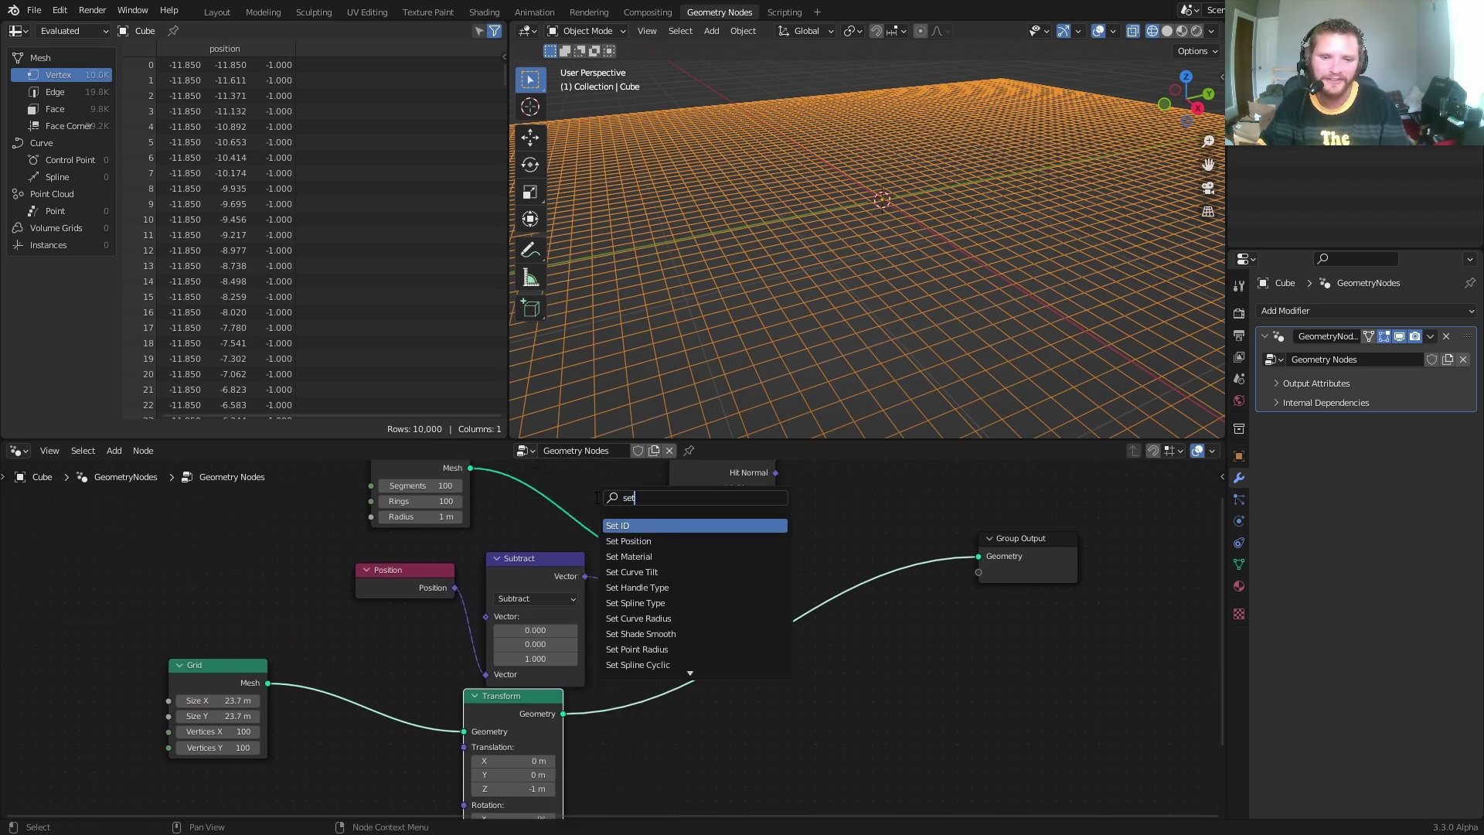
{"action": "type", "text": " po"}
{"action": "key", "text": "Return"}
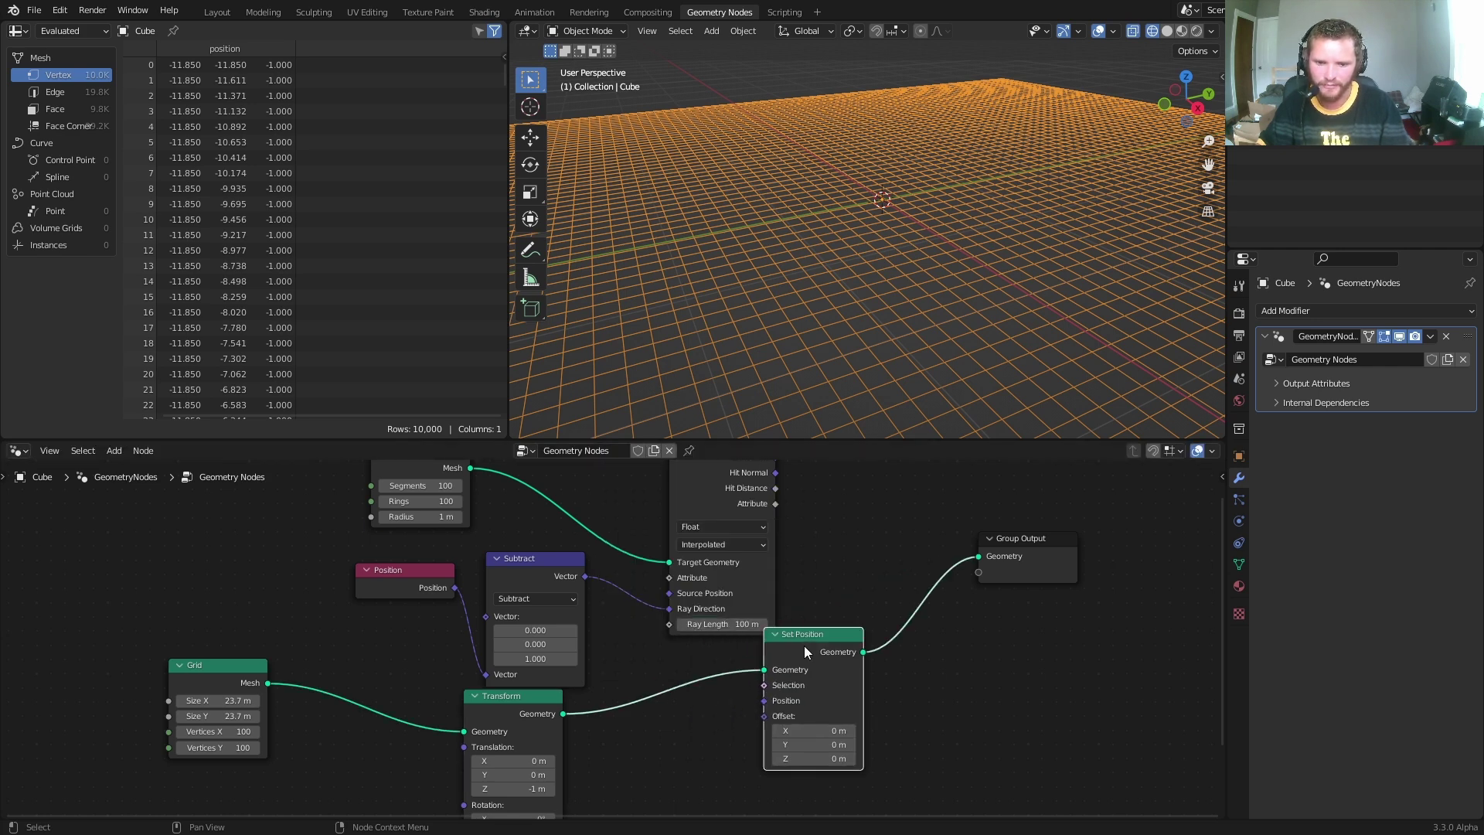
{"action": "left_click", "coordinate": [875, 646]}
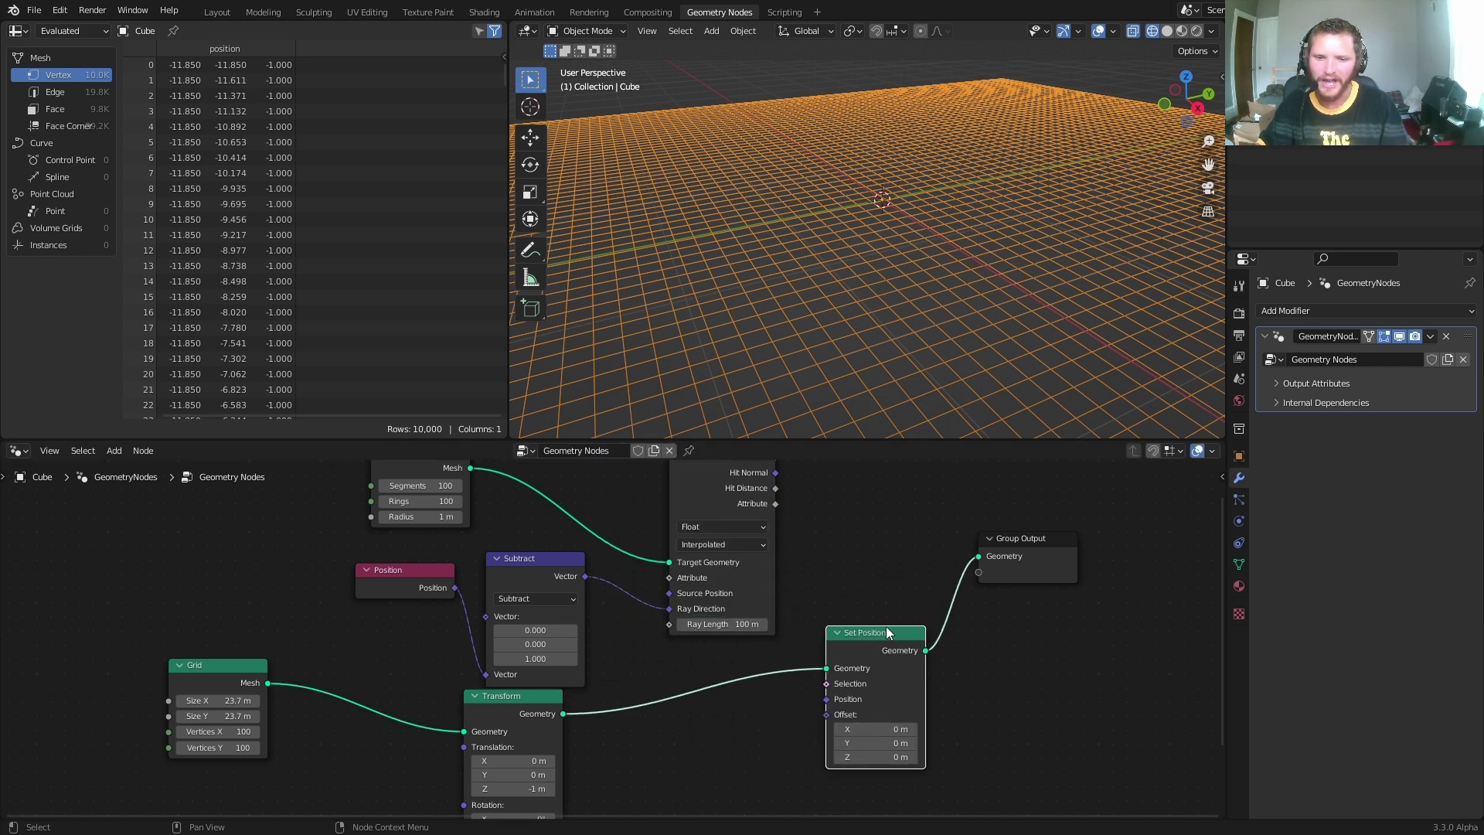
{"action": "scroll", "coordinate": [783, 514], "scroll_direction": "down", "scroll_amount": 1}
{"action": "left_click_drag", "start_coordinate": [763, 473], "coordinate": [778, 643]}
{"action": "left_click_drag", "start_coordinate": [809, 704], "coordinate": [813, 702]}
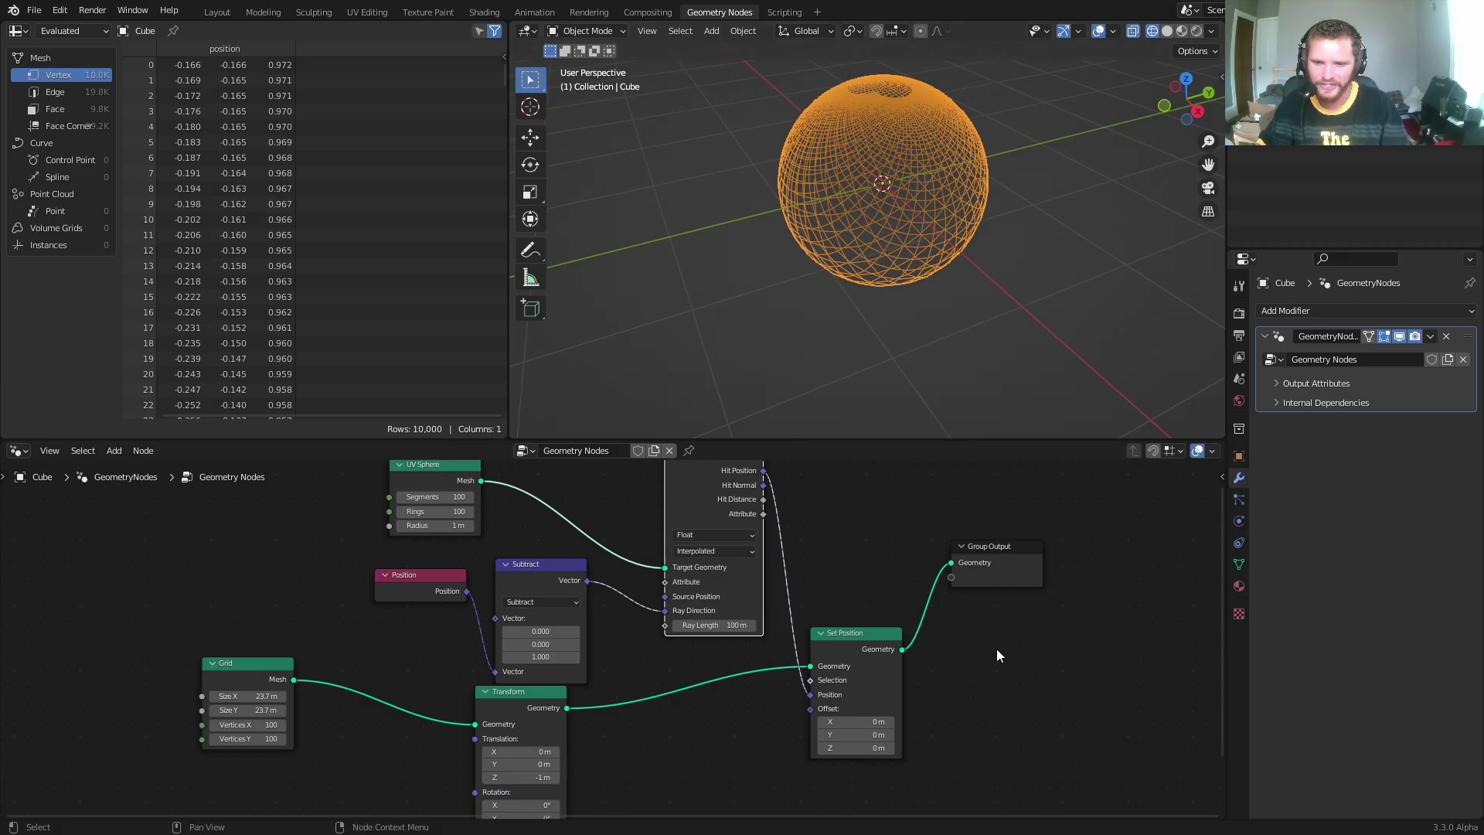
- Insert a Mix node blending the original Position with the hit position, then slide Fac to preview
{"action": "left_click_drag", "start_coordinate": [1028, 691], "coordinate": [781, 457]}
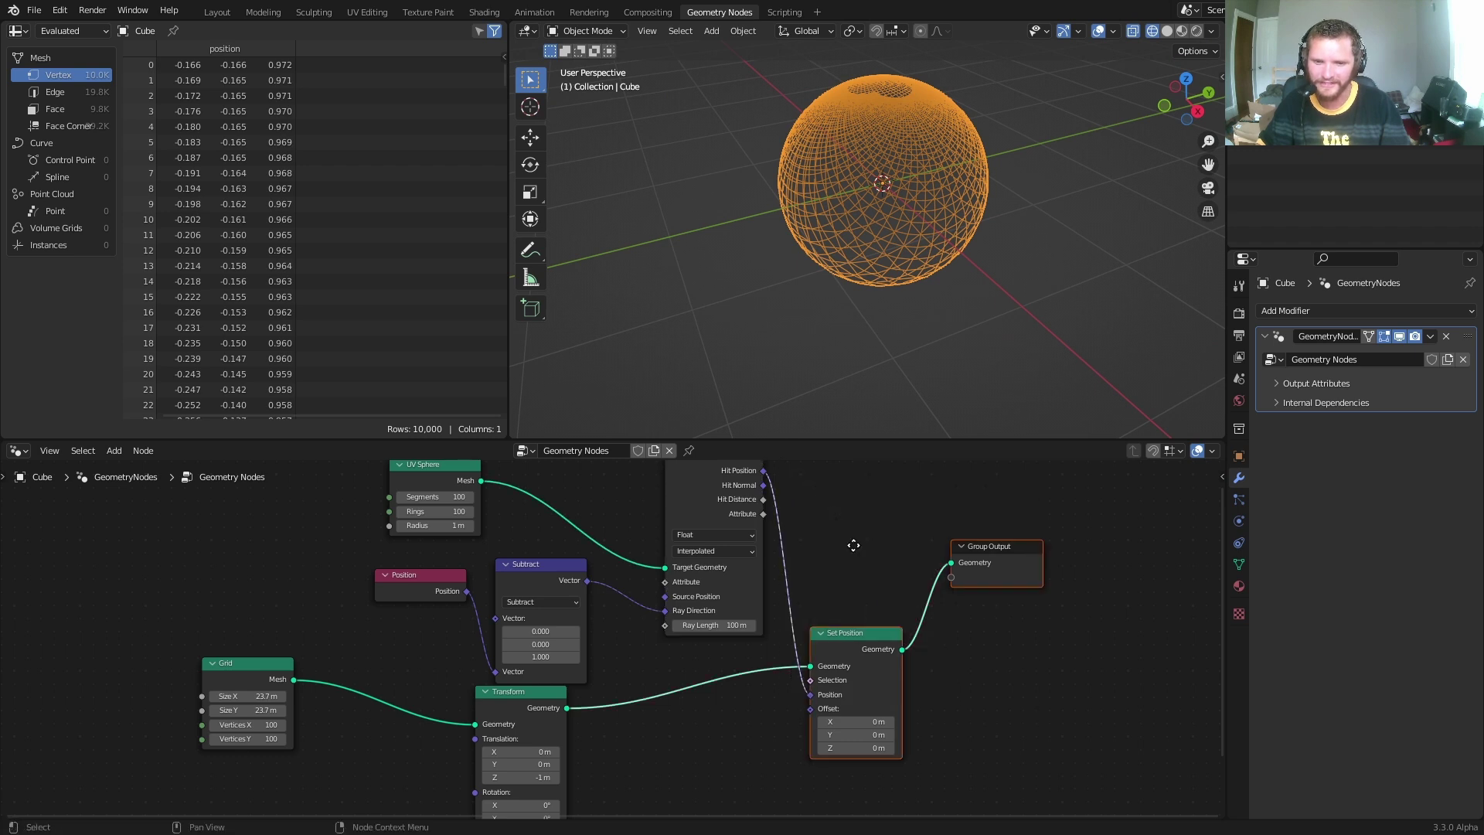
{"action": "key", "text": "g"}
{"action": "left_click", "coordinate": [1129, 555]}
{"action": "key", "text": "shift+a"}
{"action": "left_click", "coordinate": [1010, 499]}
{"action": "type", "text": "mi"}
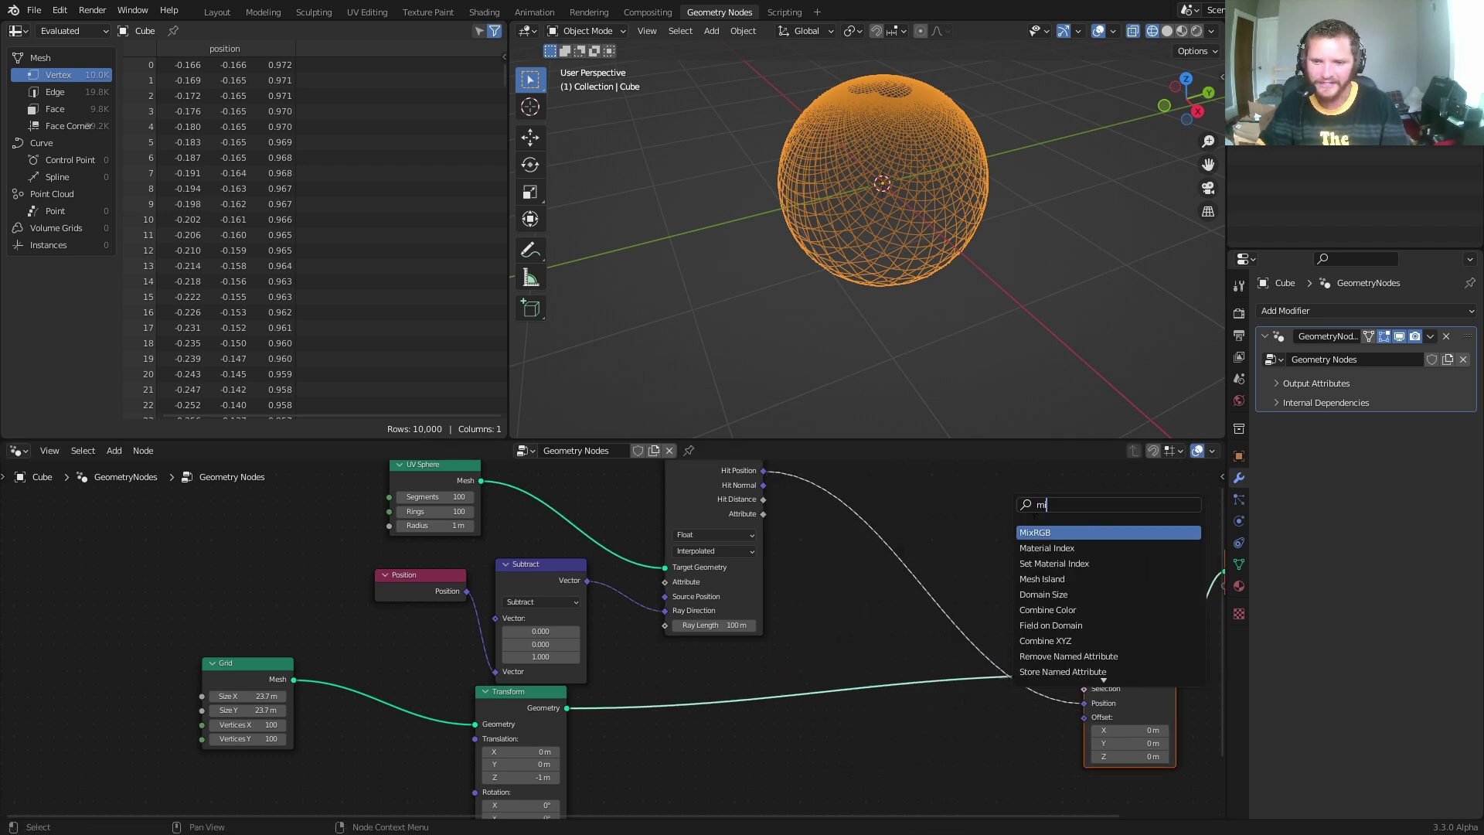
{"action": "key", "text": "Return"}
{"action": "left_click", "coordinate": [934, 574]}
{"action": "left_click_drag", "start_coordinate": [933, 574], "coordinate": [914, 676]}
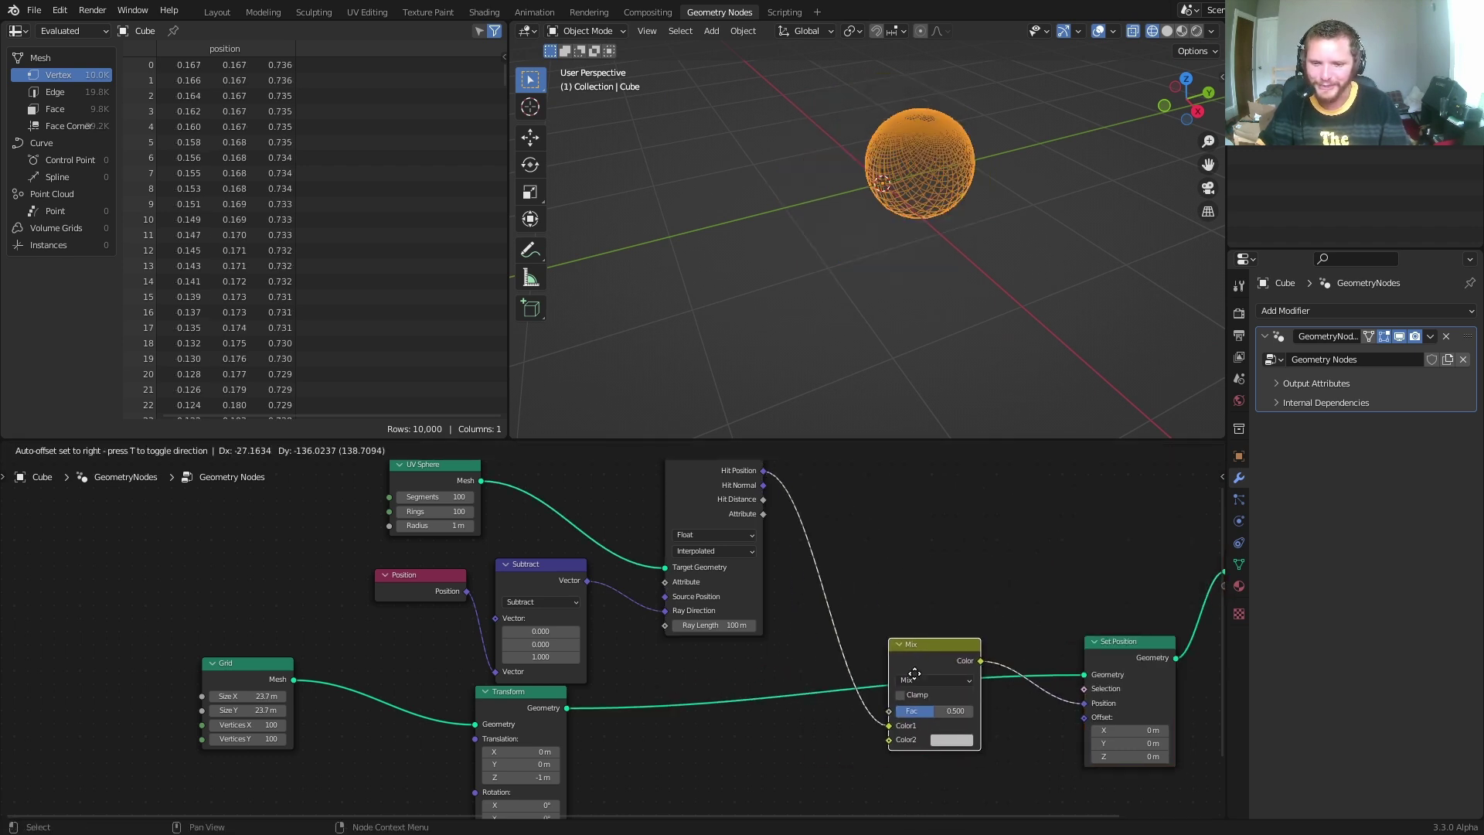
{"action": "mouse_move", "coordinate": [464, 591]}
{"action": "left_mouse_down"}
{"action": "mouse_move", "coordinate": [804, 804]}
{"action": "mouse_move", "coordinate": [886, 730]}
{"action": "mouse_move", "coordinate": [883, 752]}
{"action": "left_mouse_up"}
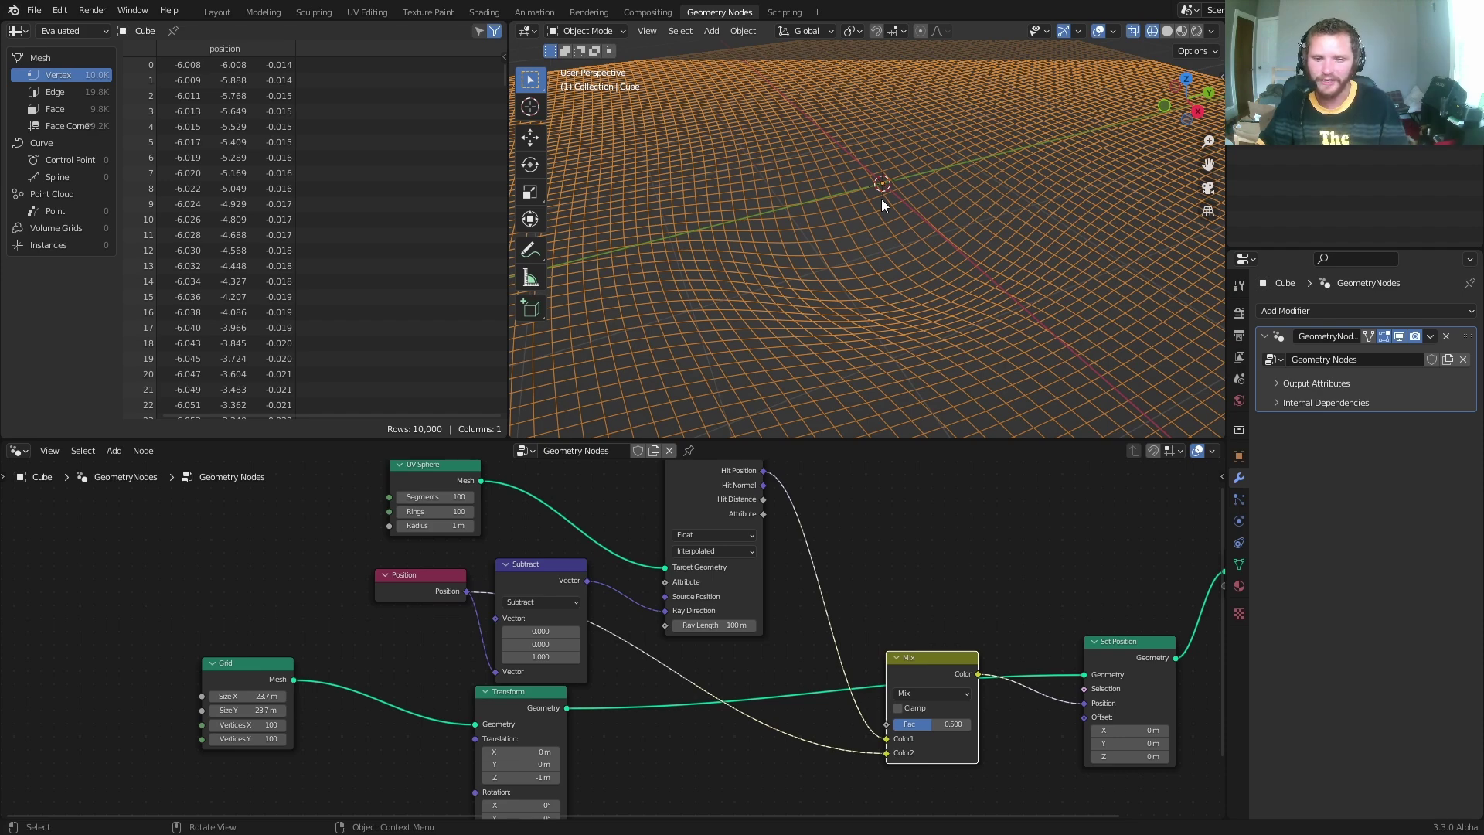
{"action": "mouse_move", "coordinate": [941, 728]}
{"action": "left_mouse_down"}
{"action": "mouse_move", "coordinate": [896, 728]}
{"action": "mouse_move", "coordinate": [970, 728]}
{"action": "left_mouse_up"}
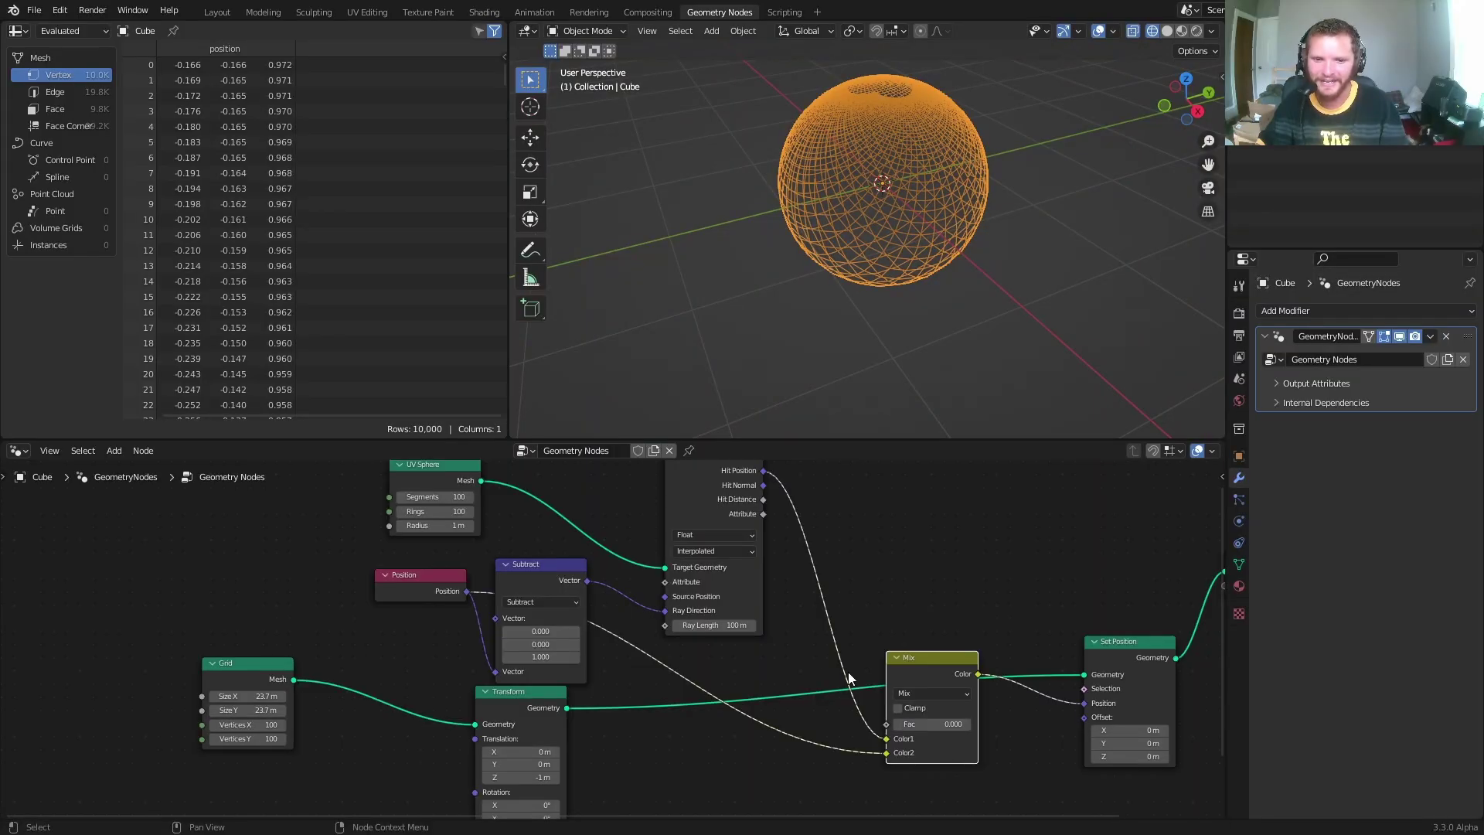
{"action": "middle_click_drag", "start_coordinate": [848, 678], "coordinate": [918, 717]}
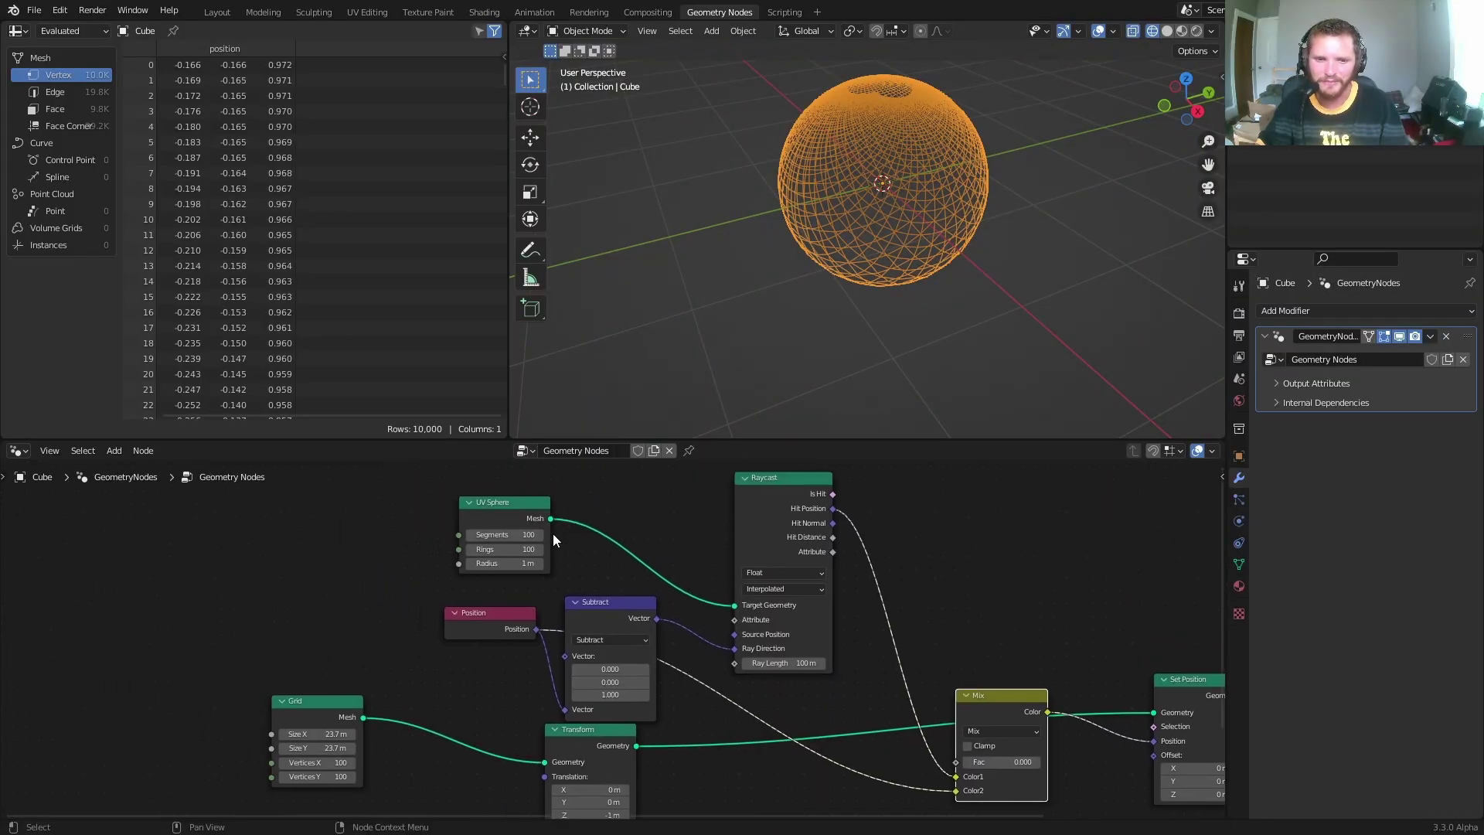
{"action": "left_click_drag", "start_coordinate": [503, 506], "coordinate": [378, 498]}
{"action": "key", "text": "shift+a"}
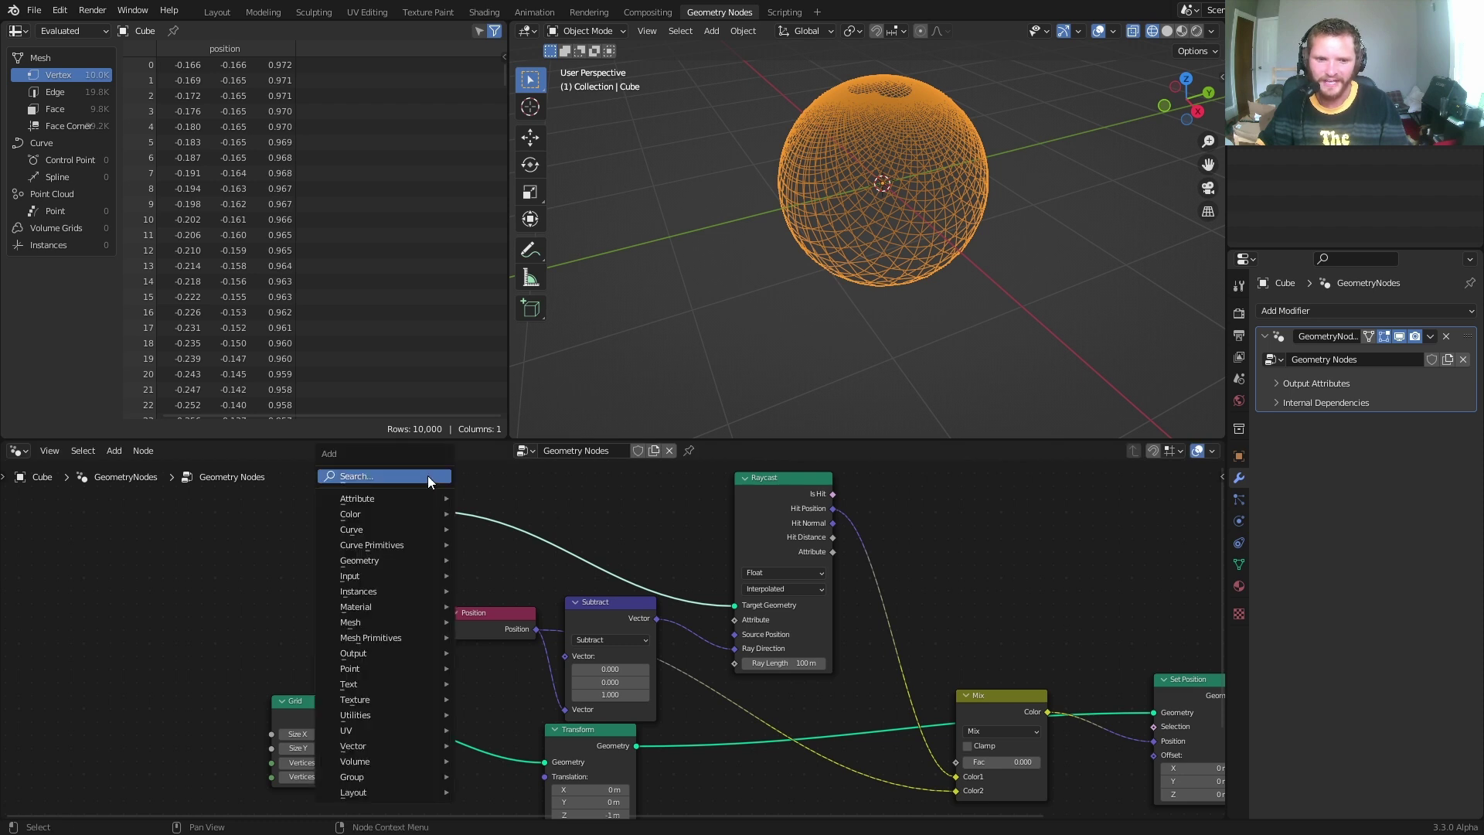
{"action": "type", "text": "cub"}
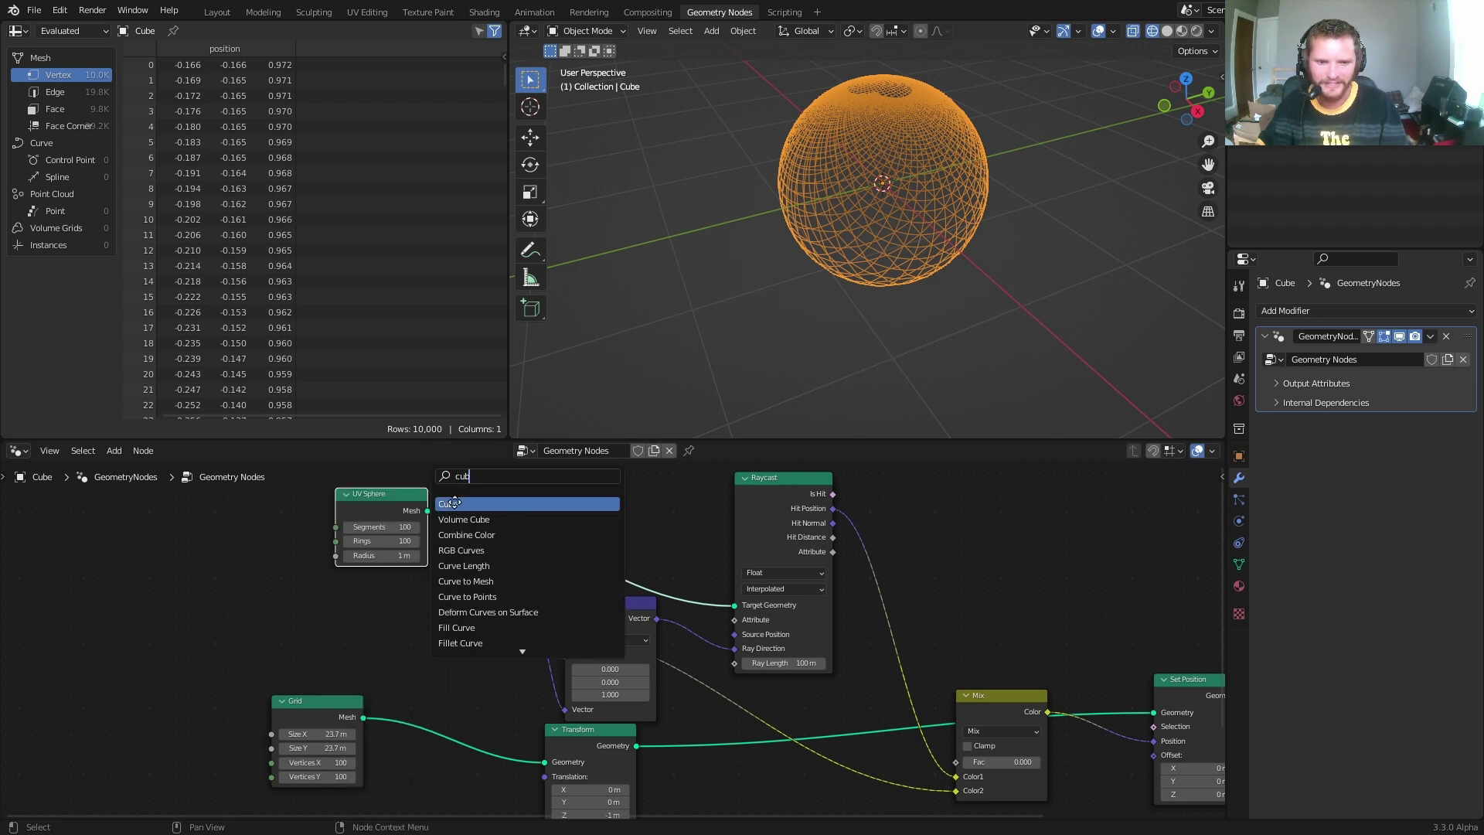
{"action": "left_click", "coordinate": [458, 503]}
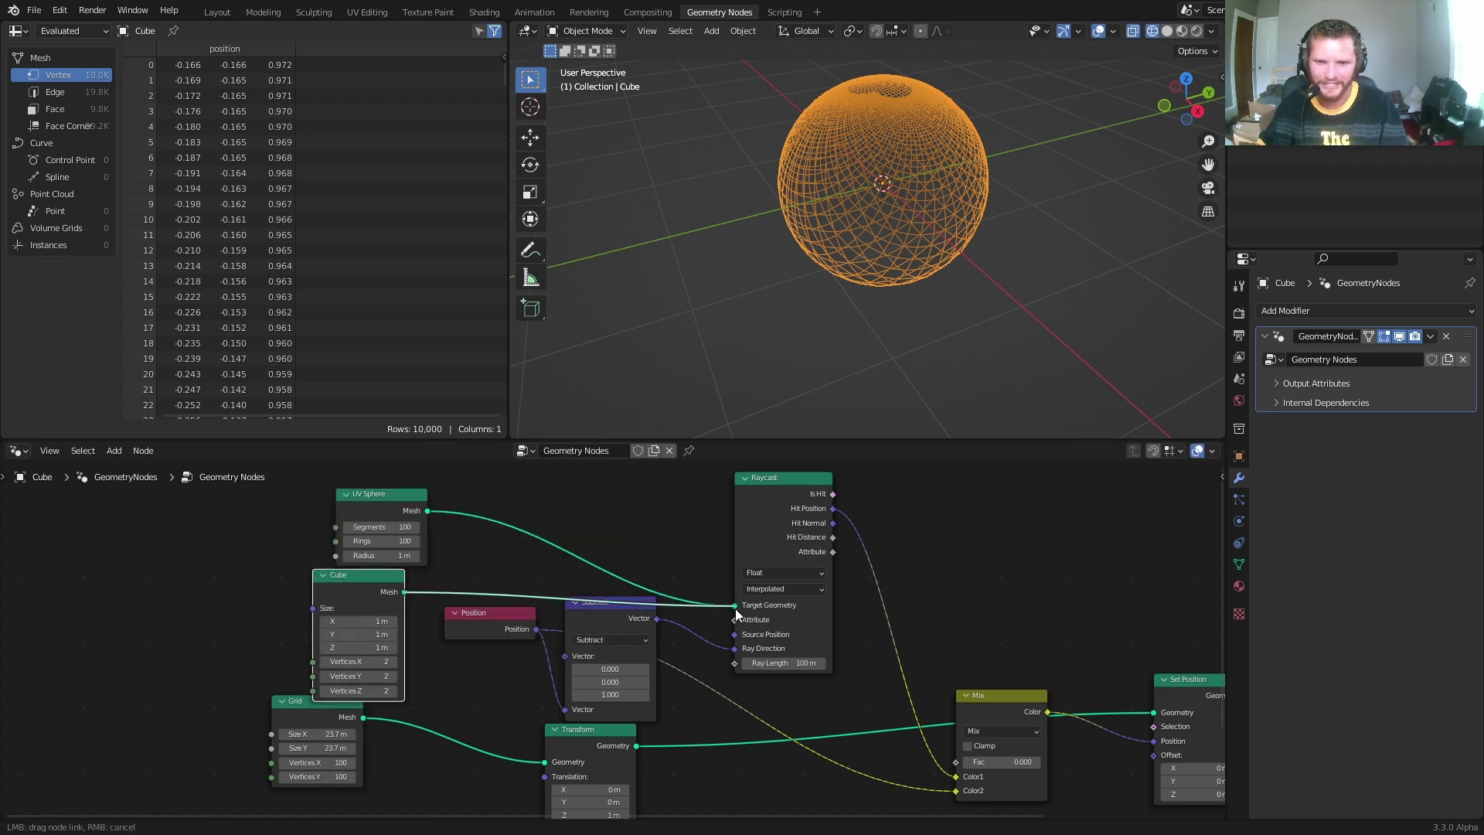
{"action": "left_click_drag", "start_coordinate": [736, 615], "coordinate": [735, 606]}
{"action": "key", "text": "Home"}
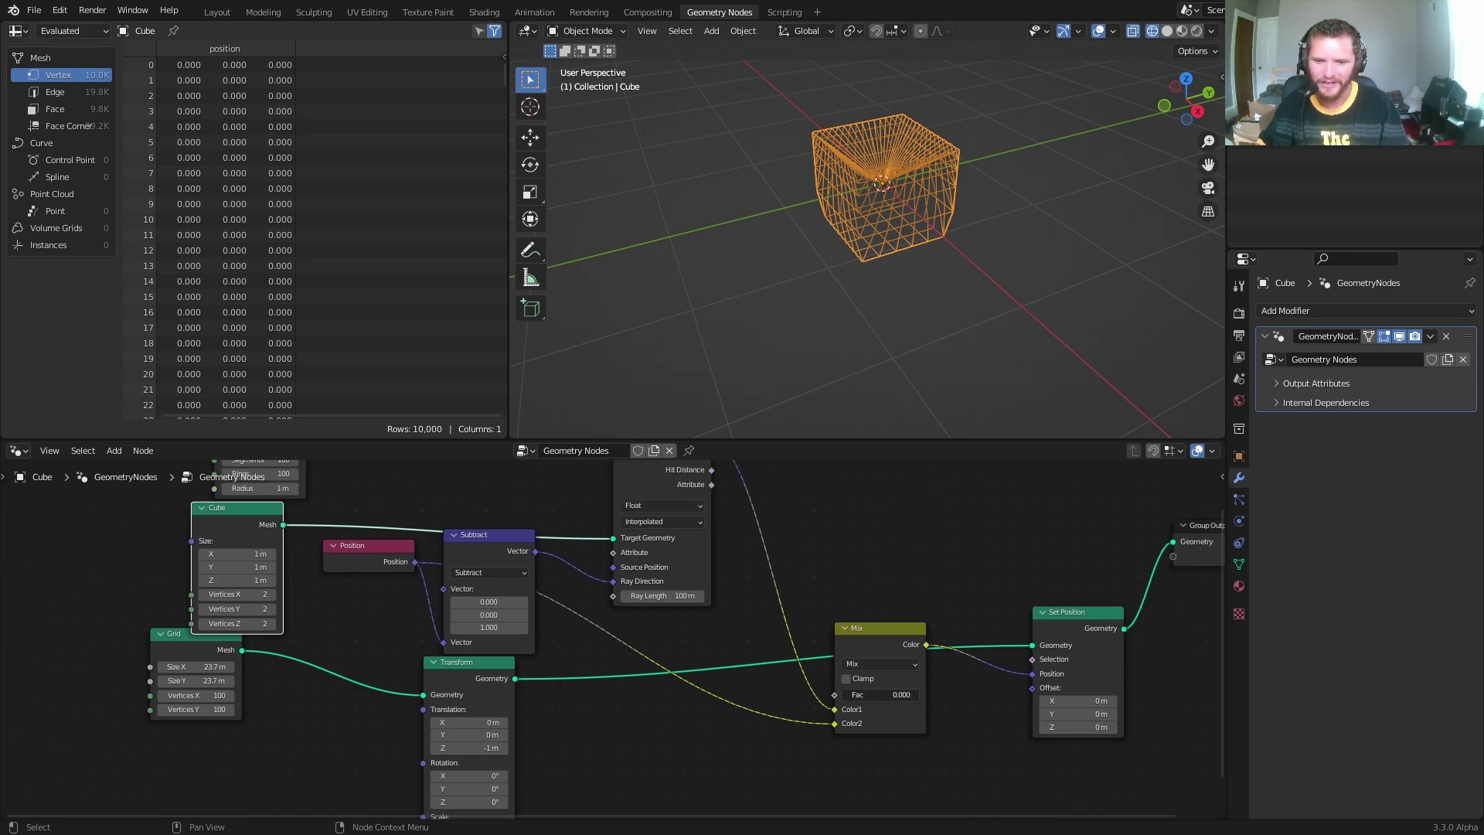
{"action": "mouse_move", "coordinate": [850, 694]}
{"action": "left_mouse_down"}
{"action": "mouse_move", "coordinate": [870, 694]}
{"action": "mouse_move", "coordinate": [846, 695]}
{"action": "left_mouse_up"}
{"action": "key", "text": "ctrl+z"}
{"action": "key", "text": "ctrl+z"}
{"action": "key", "text": "ctrl+z"}
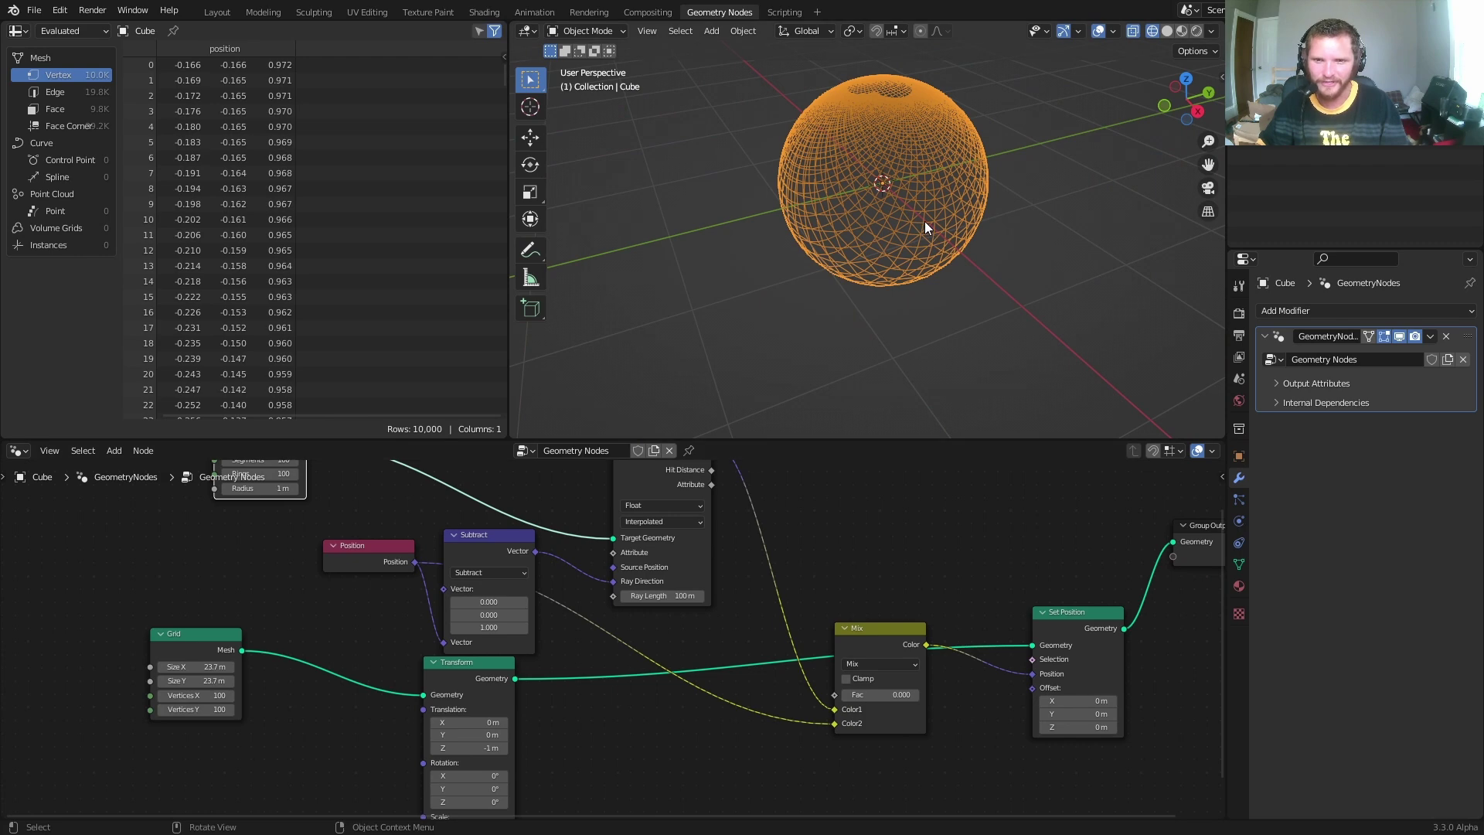
- Switch to solid shading and slide the Mix factor to inspect the sphere's top hole
{"action": "scroll", "coordinate": [925, 221], "scroll_direction": "up", "scroll_amount": 4}
{"action": "middle_click_drag", "start_coordinate": [912, 171], "coordinate": [813, 262]}
{"action": "scroll", "coordinate": [1104, 91], "scroll_direction": "up", "scroll_amount": 2}
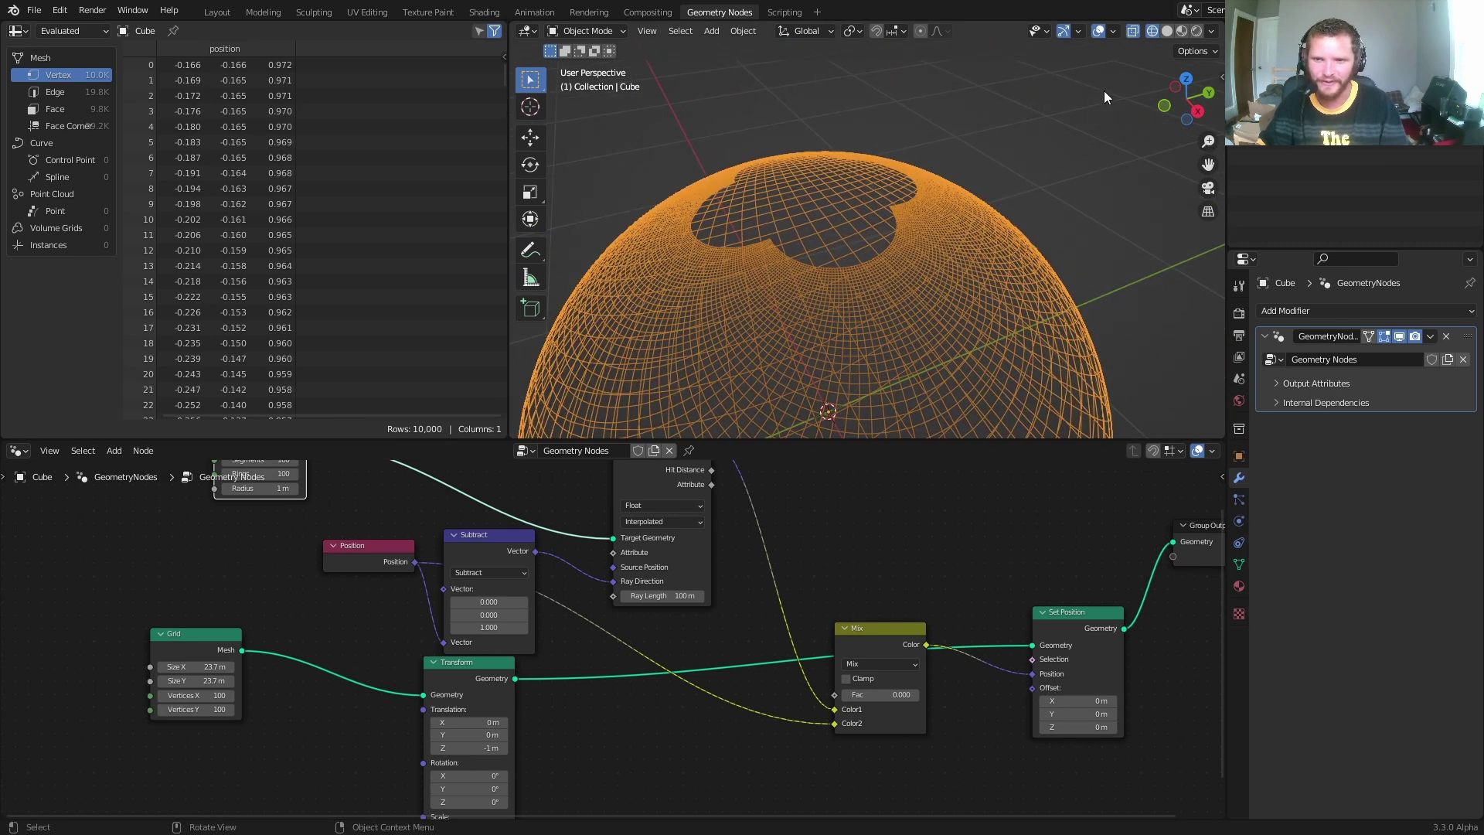
{"action": "left_click", "coordinate": [1168, 31]}
{"action": "scroll", "coordinate": [786, 340], "scroll_direction": "down", "scroll_amount": 5}
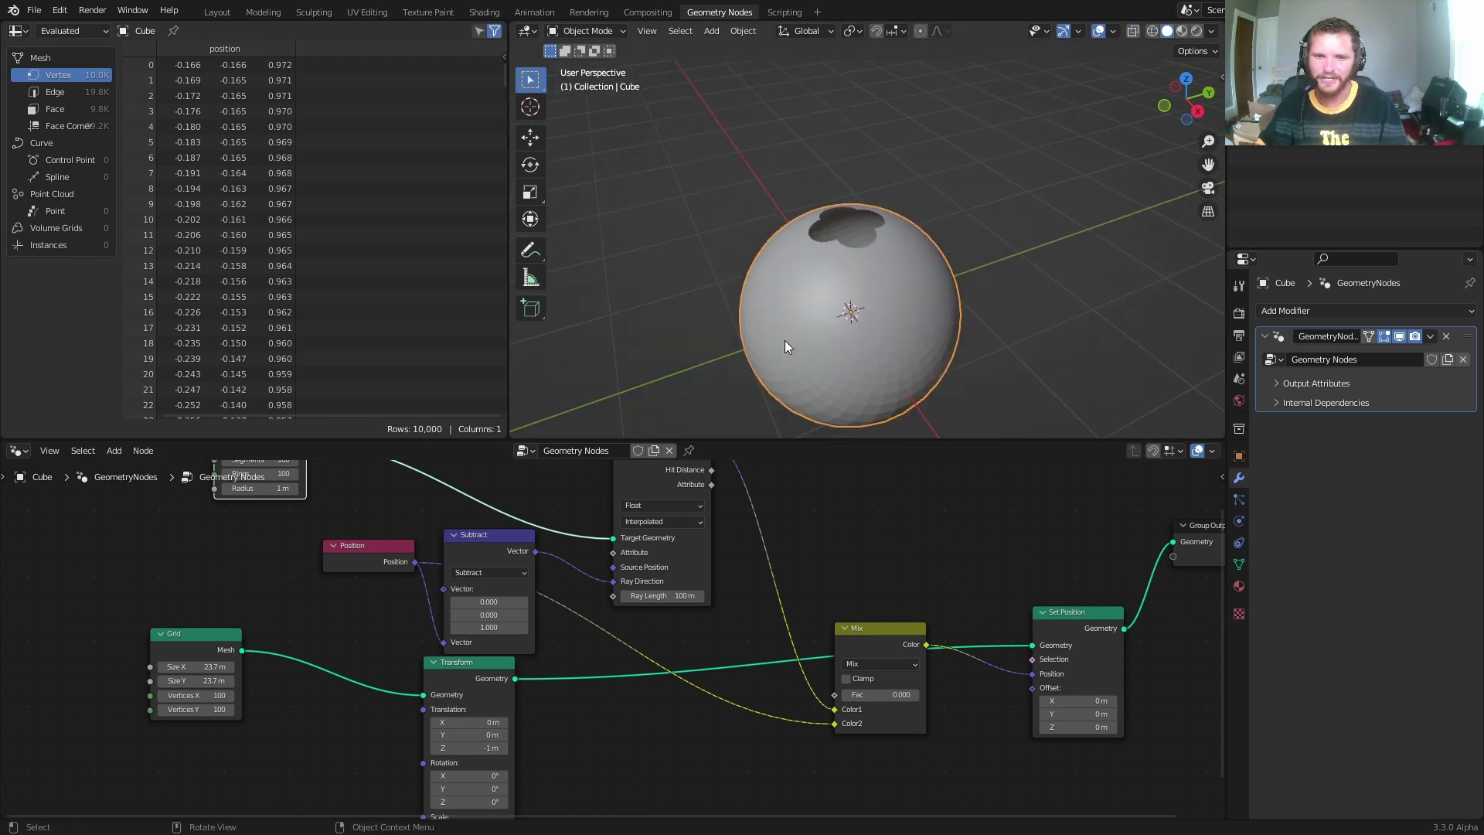
{"action": "left_click_drag", "start_coordinate": [874, 695], "coordinate": [853, 694]}
{"action": "scroll", "coordinate": [251, 708], "scroll_direction": "up", "scroll_amount": 2}
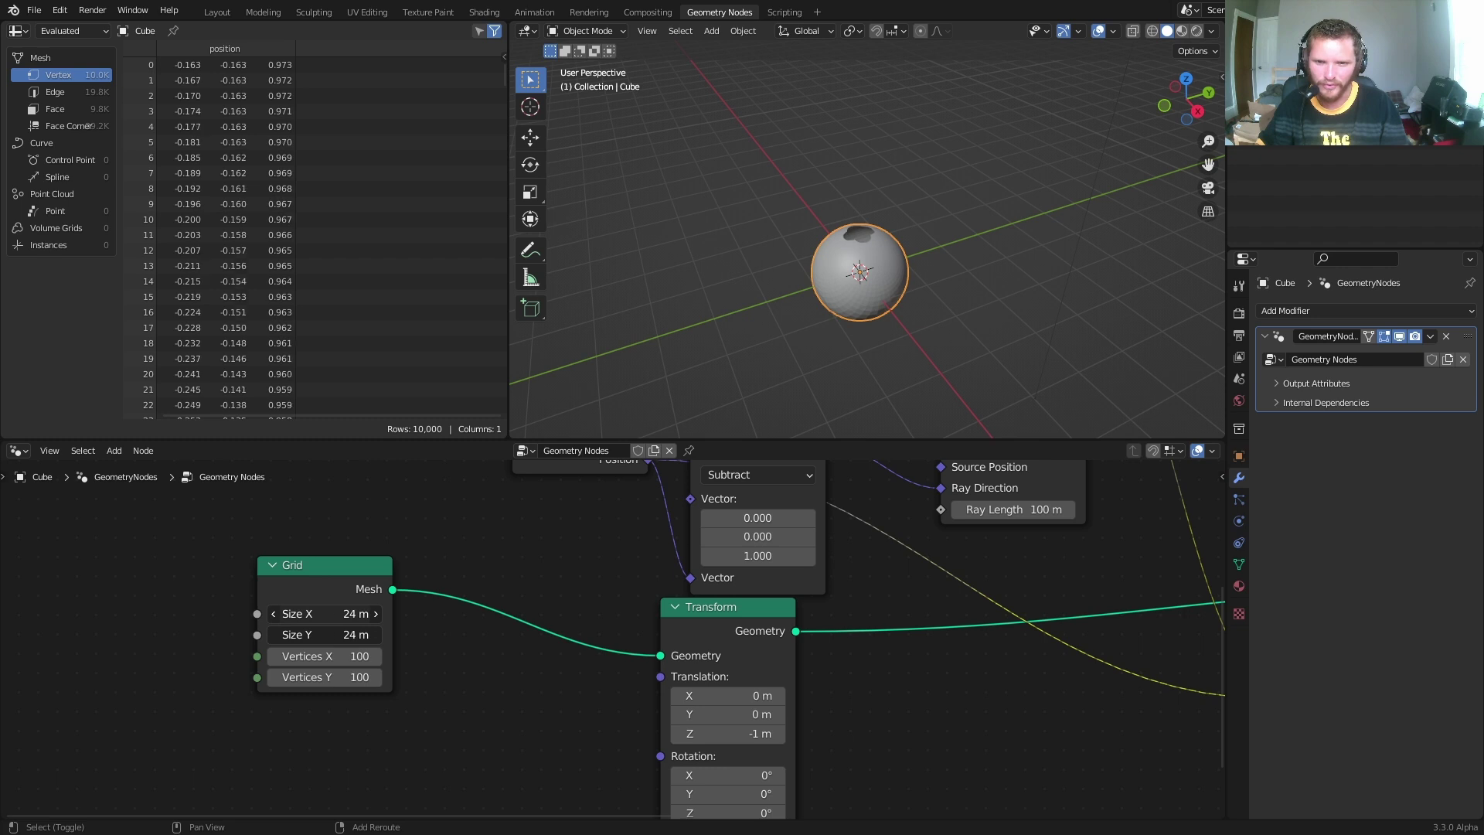
{"action": "scroll", "coordinate": [865, 295], "scroll_direction": "up", "scroll_amount": 5}
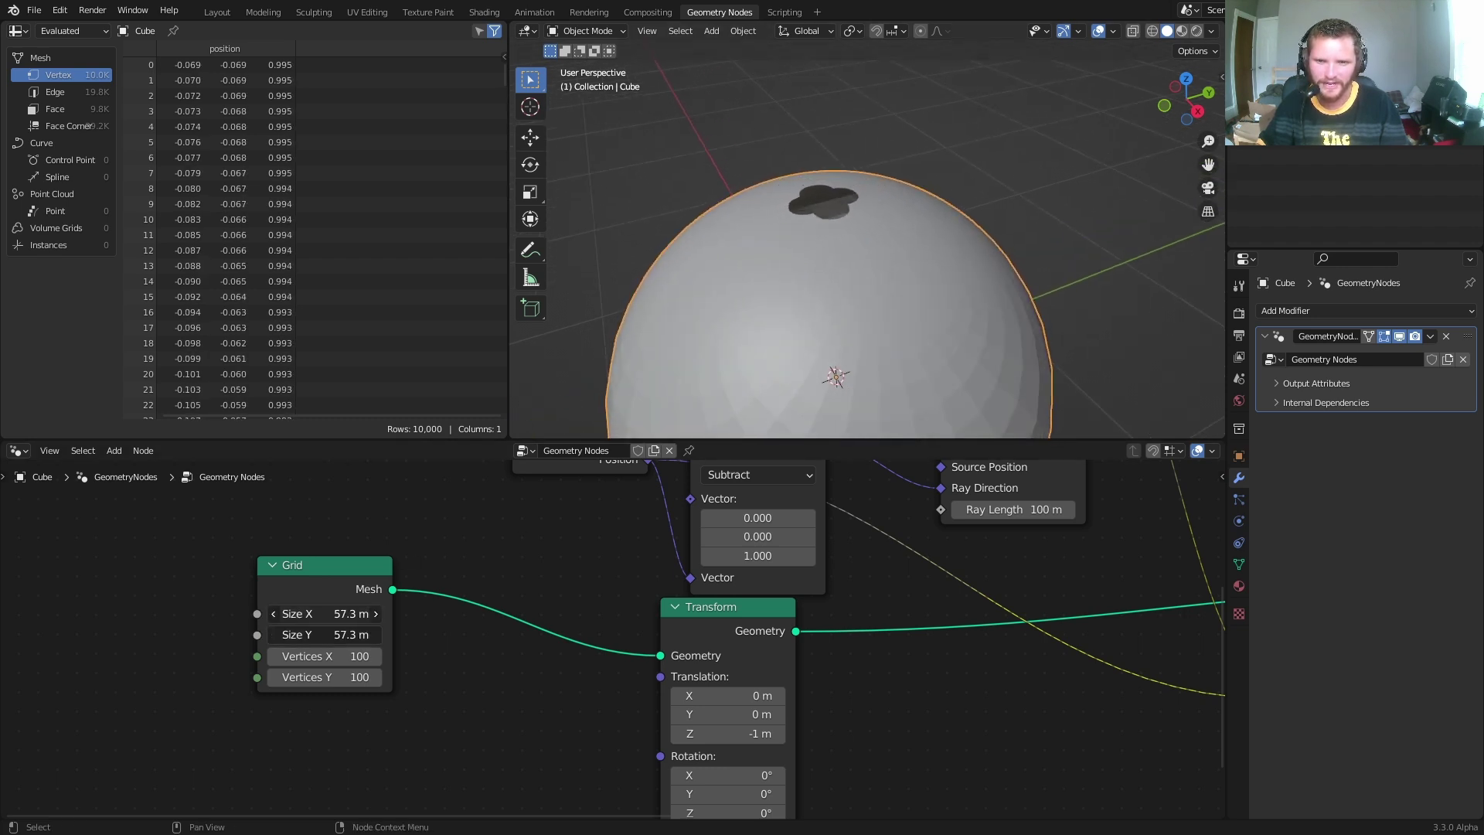
{"action": "scroll", "coordinate": [959, 232], "scroll_direction": "down", "scroll_amount": 5}
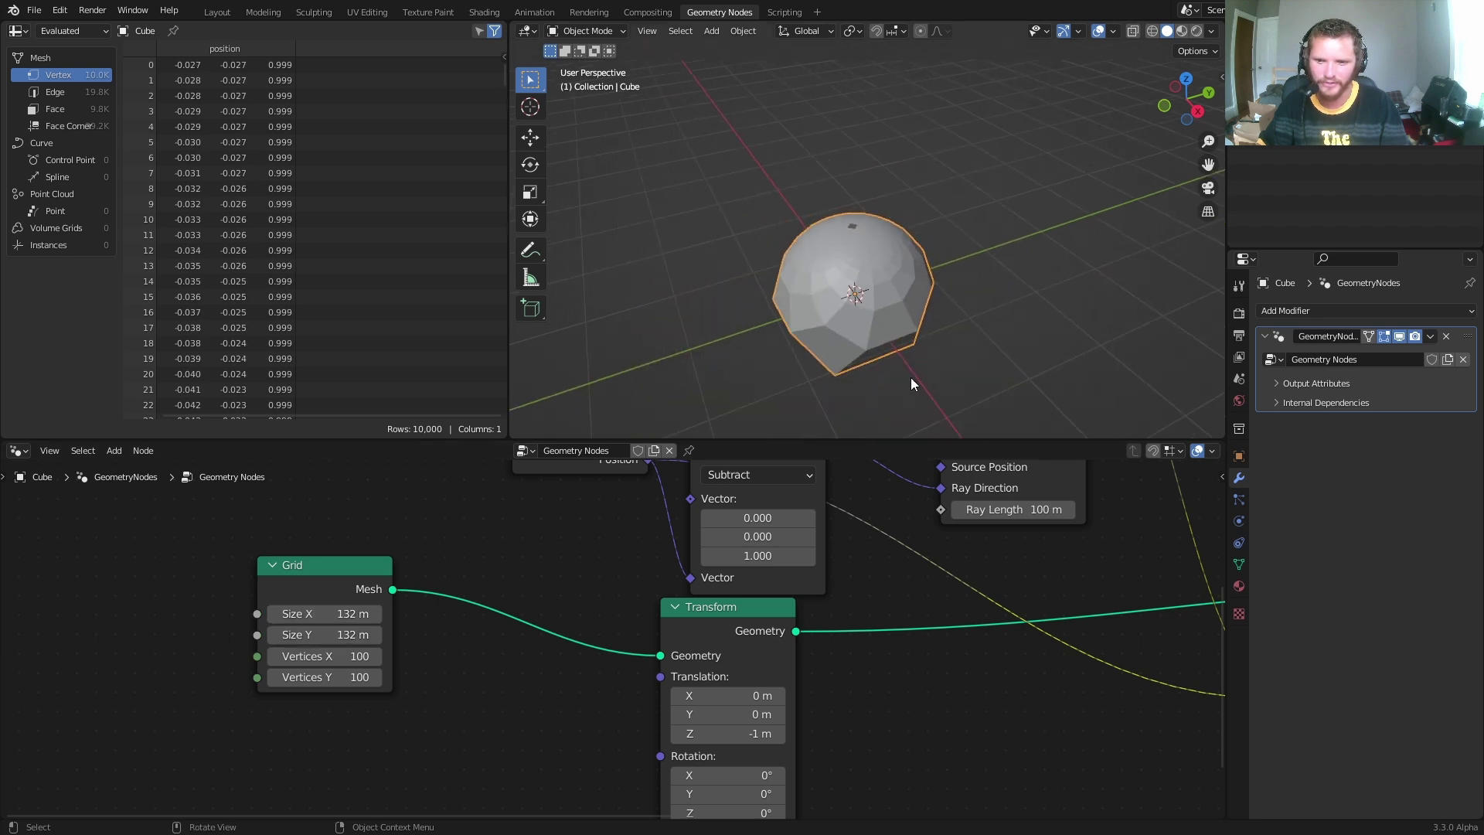
{"action": "scroll", "coordinate": [1028, 665], "scroll_direction": "down", "scroll_amount": 3}
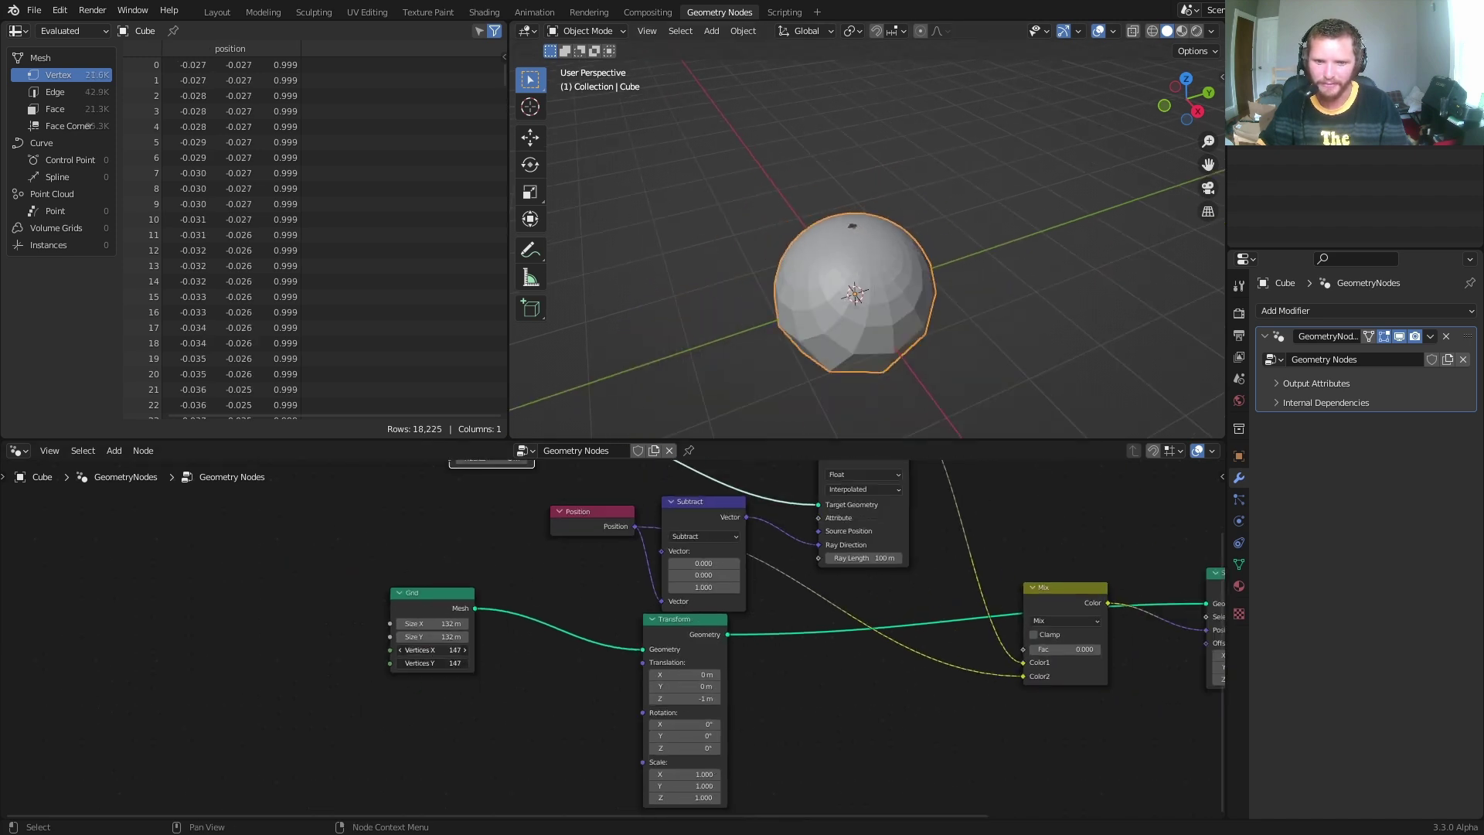
{"action": "mouse_move", "coordinate": [1078, 648]}
{"action": "left_mouse_down"}
{"action": "mouse_move", "coordinate": [1136, 648]}
{"action": "mouse_move", "coordinate": [1077, 648]}
{"action": "left_mouse_up"}
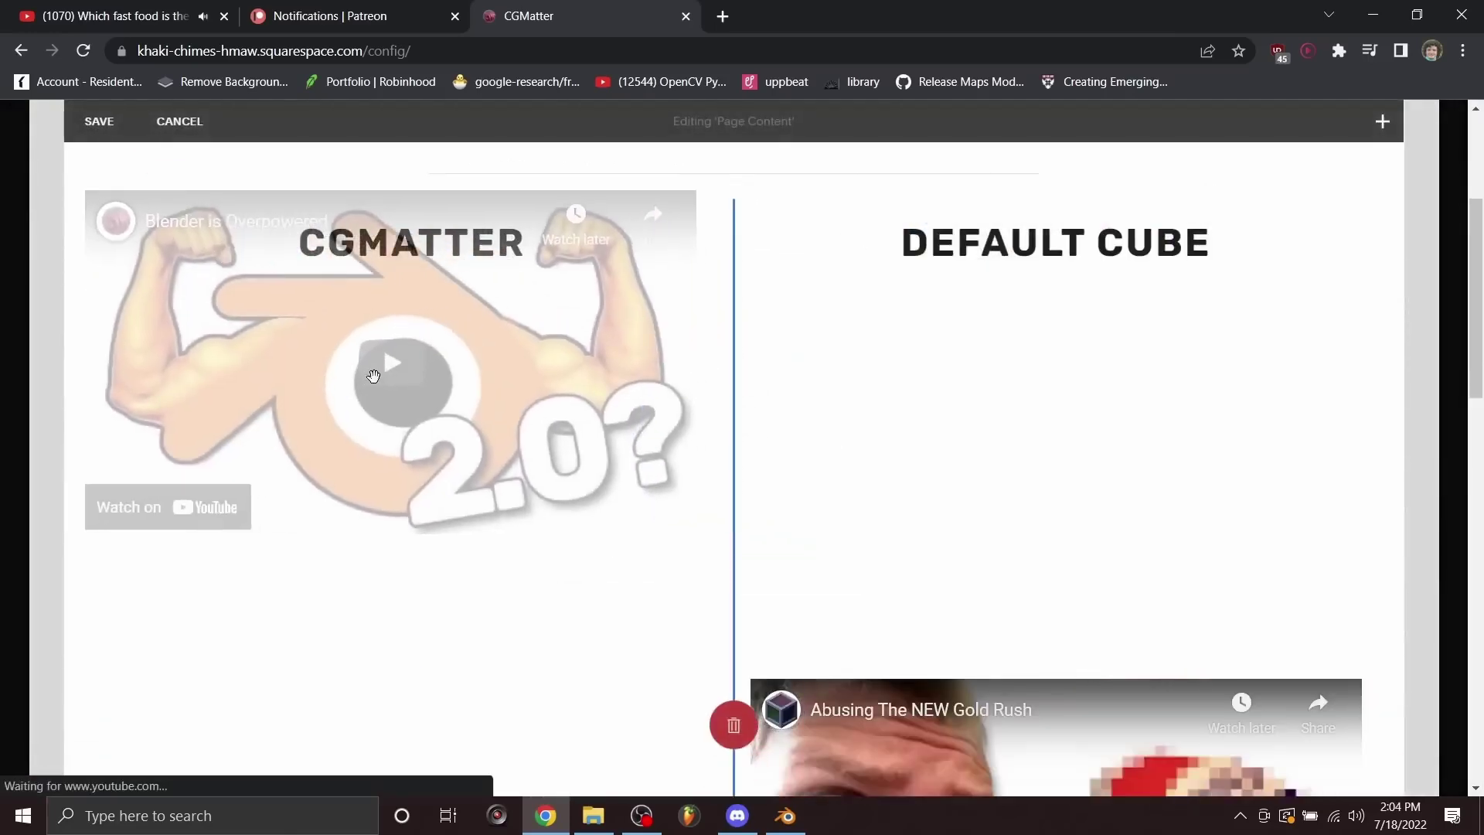
- Click into the CGMATTER heading text and scroll through the Squarespace page
{"action": "left_click", "coordinate": [403, 253]}
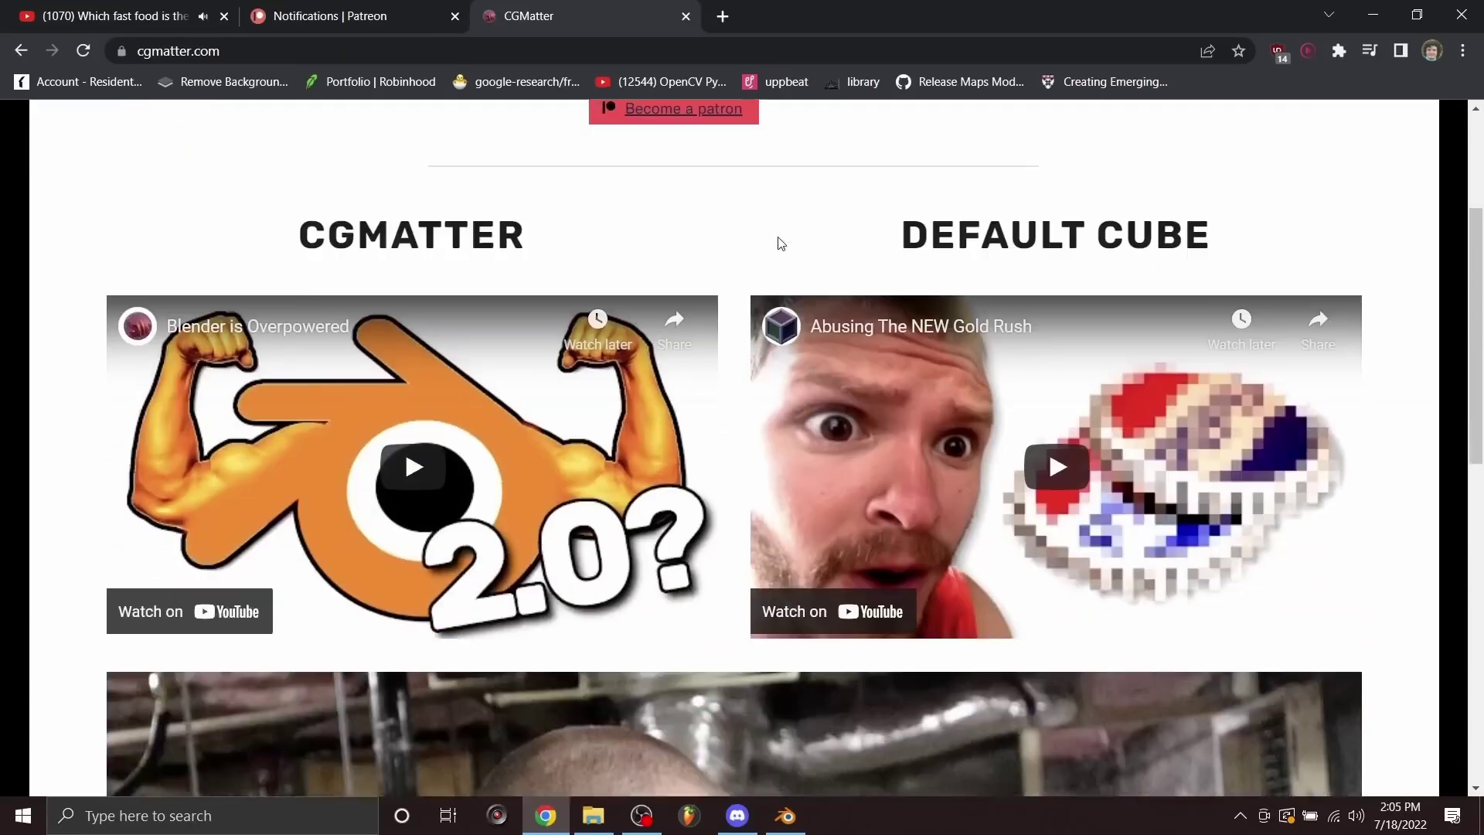
{"action": "scroll", "coordinate": [859, 317], "scroll_direction": "down", "scroll_amount": 10}
{"action": "scroll", "coordinate": [863, 378], "scroll_direction": "up", "scroll_amount": 7}
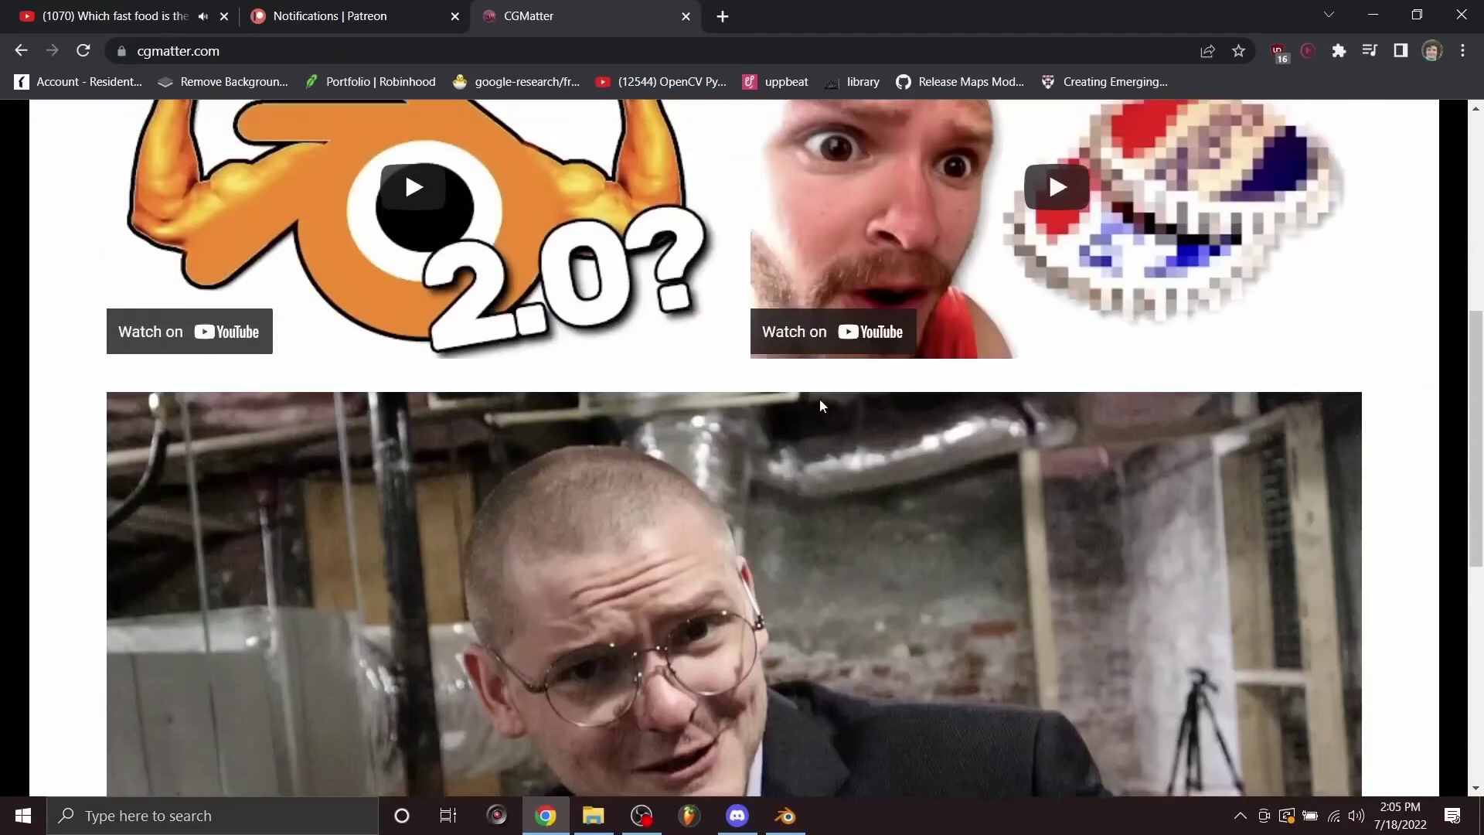
{"action": "scroll", "coordinate": [812, 402], "scroll_direction": "up", "scroll_amount": 7}
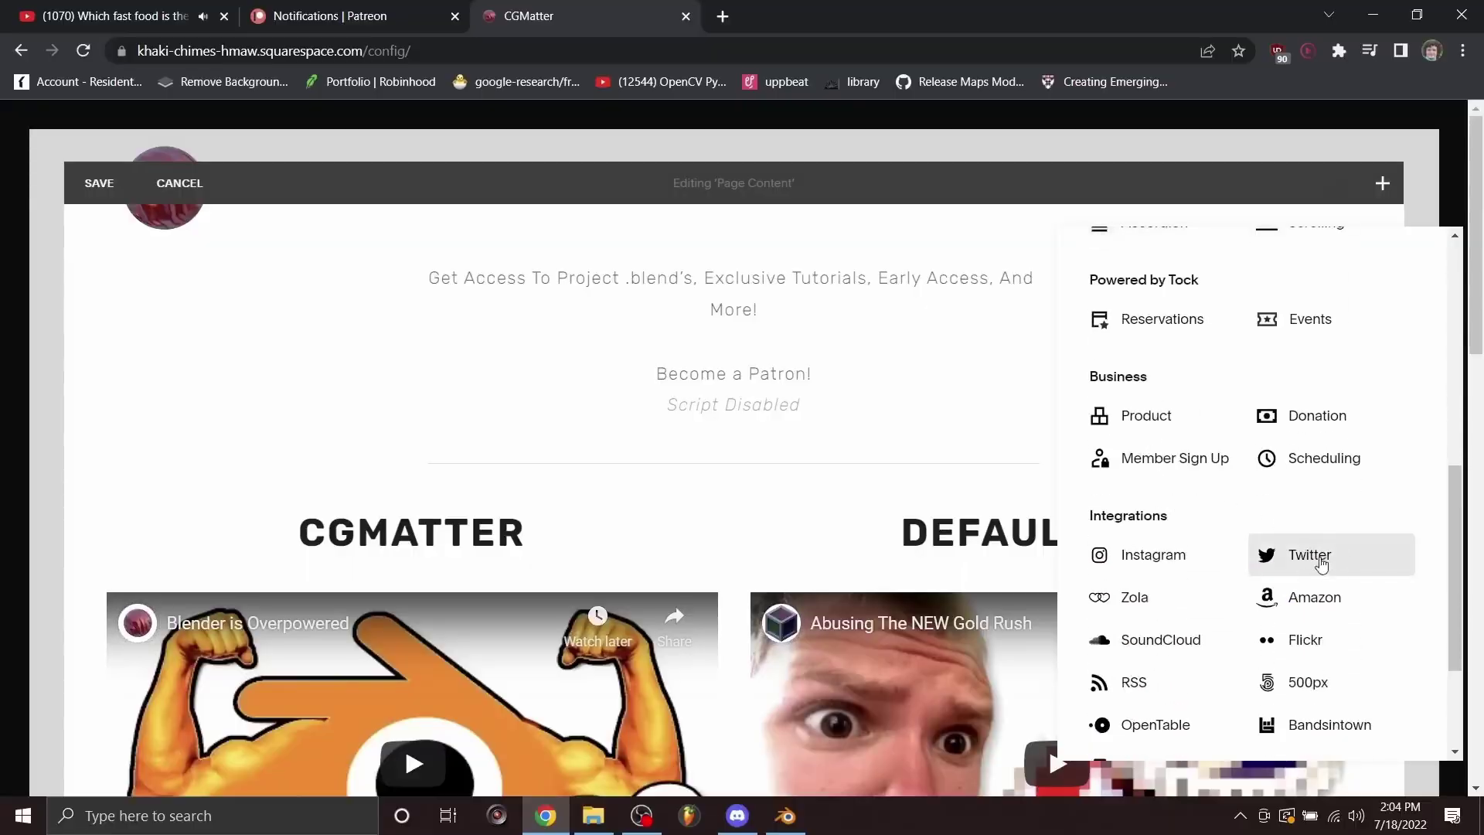
- Add a Twitter feed block to the page and scroll through its settings
{"action": "left_click", "coordinate": [1328, 551]}
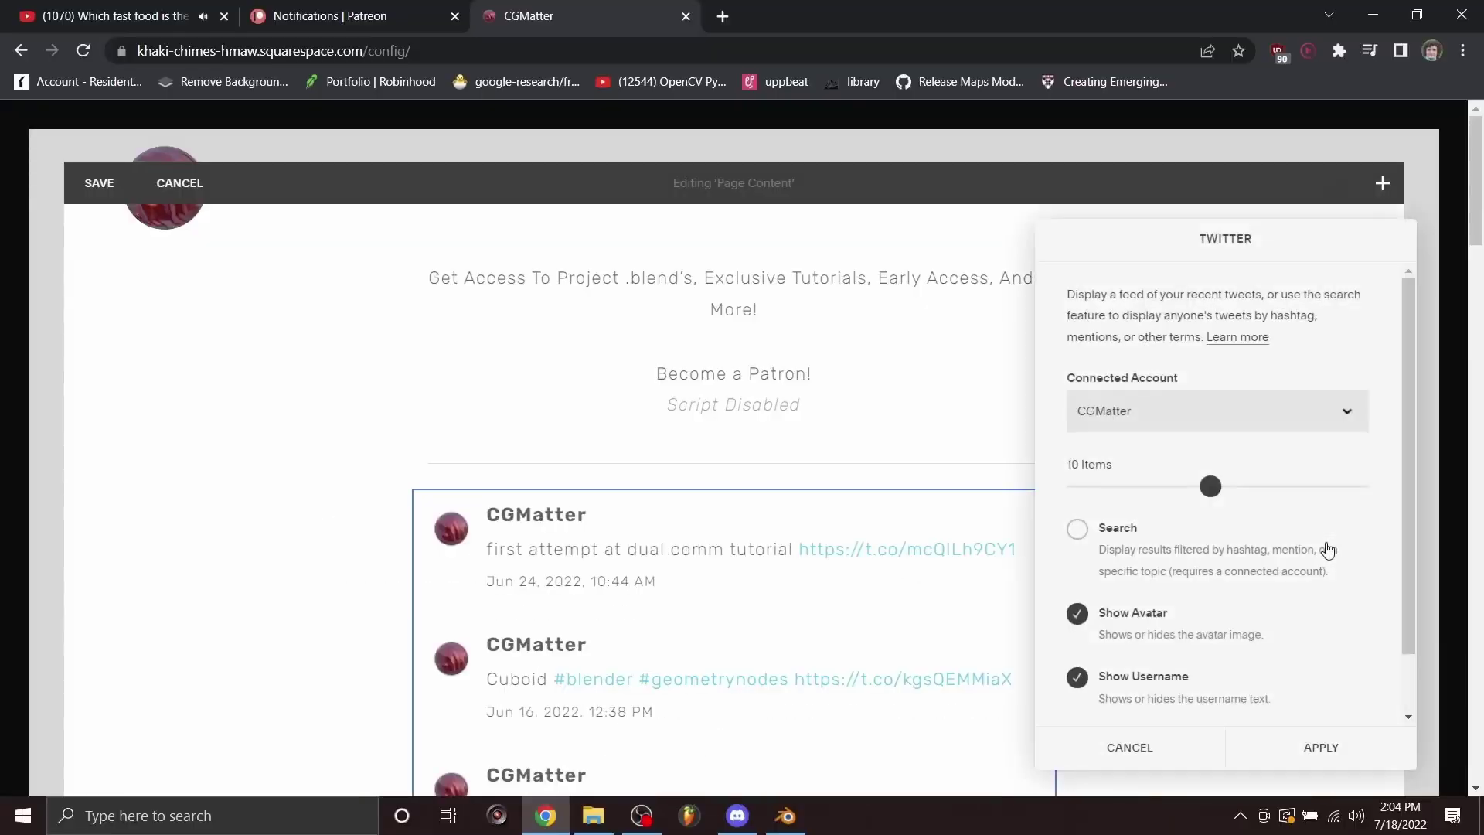
{"action": "scroll", "coordinate": [886, 520], "scroll_direction": "down", "scroll_amount": 3}
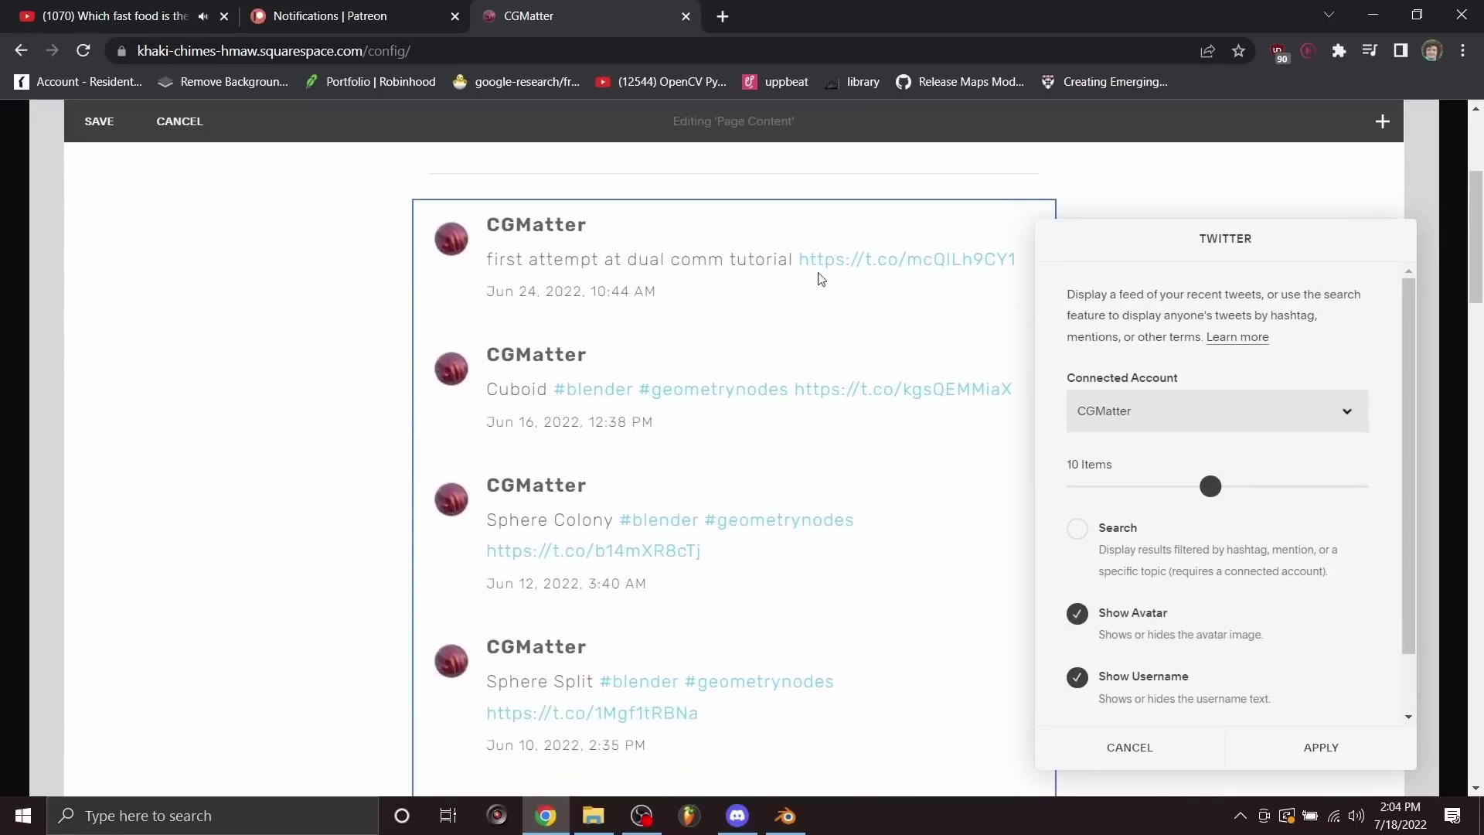